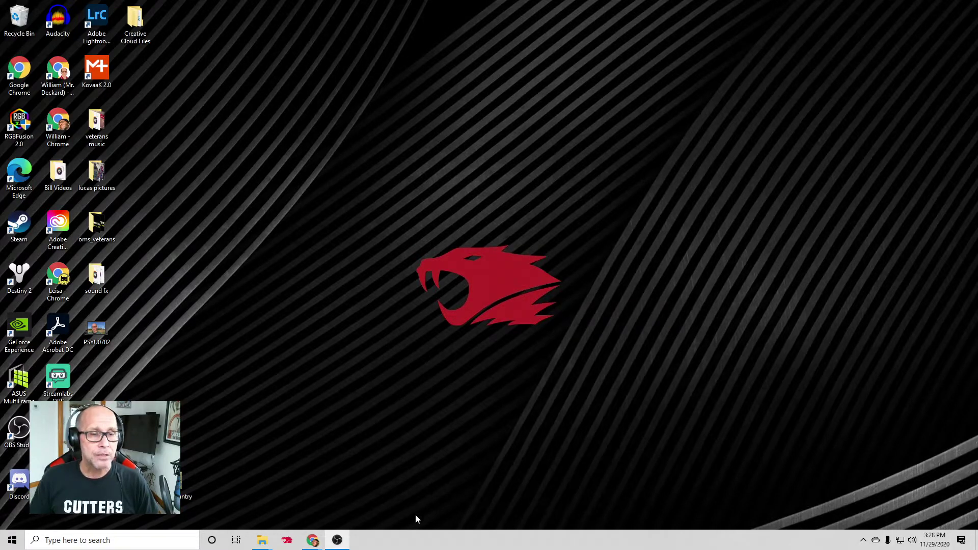
# Step: Launch Adobe Audition
pyautogui.click(11, 541)
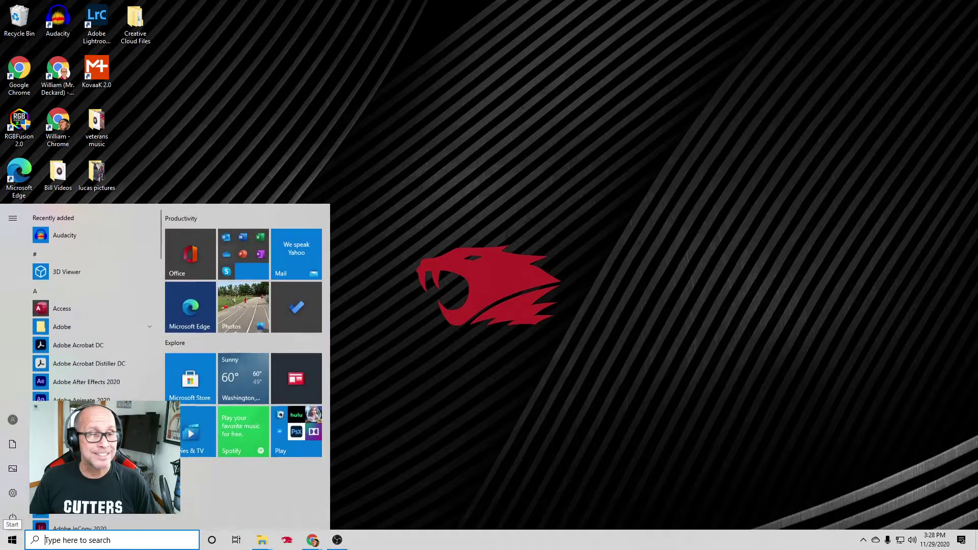
pyautogui.click(81, 419)
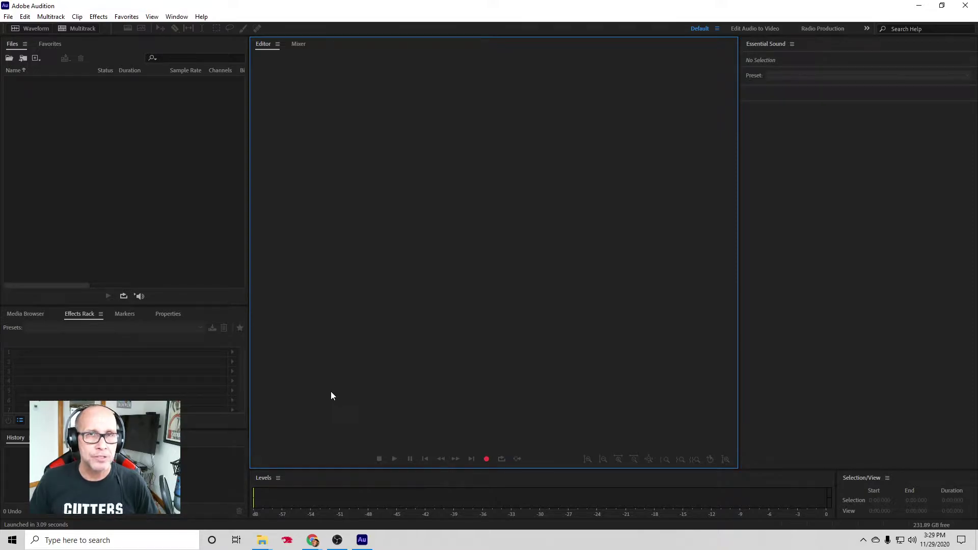
# Step: Switch to File Explorer, look through the audio files in the sound fx folder, and return to Adobe Audition
pyautogui.moveTo(263, 541)
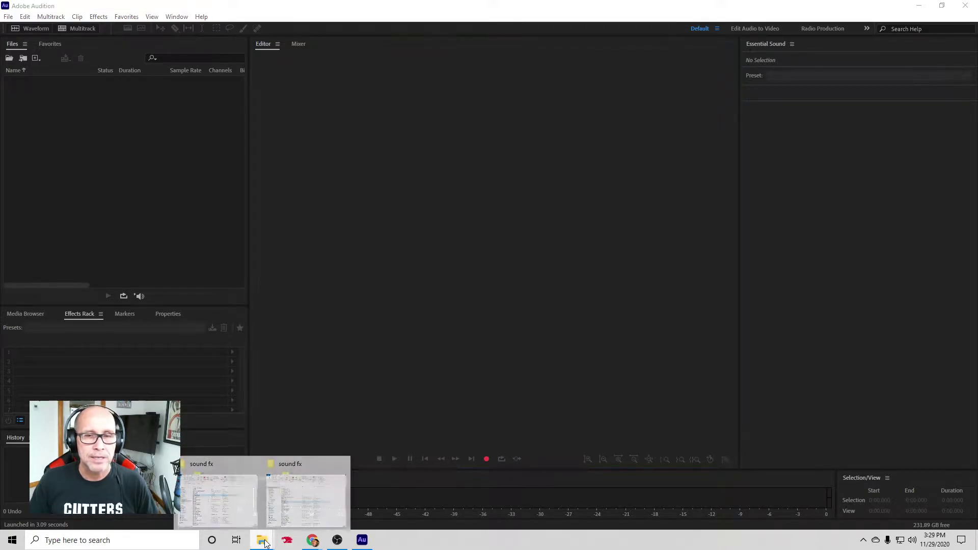
pyautogui.click(288, 509)
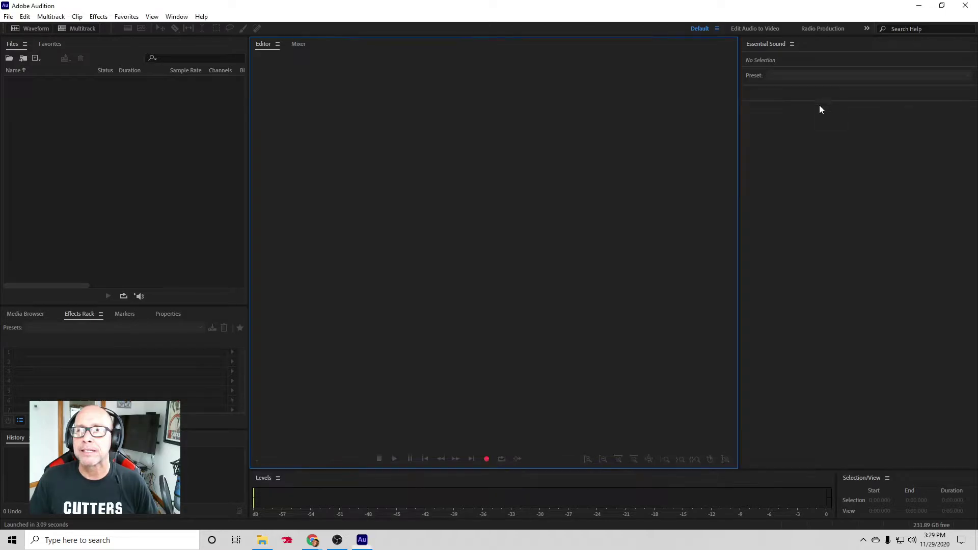
pyautogui.click(823, 101)
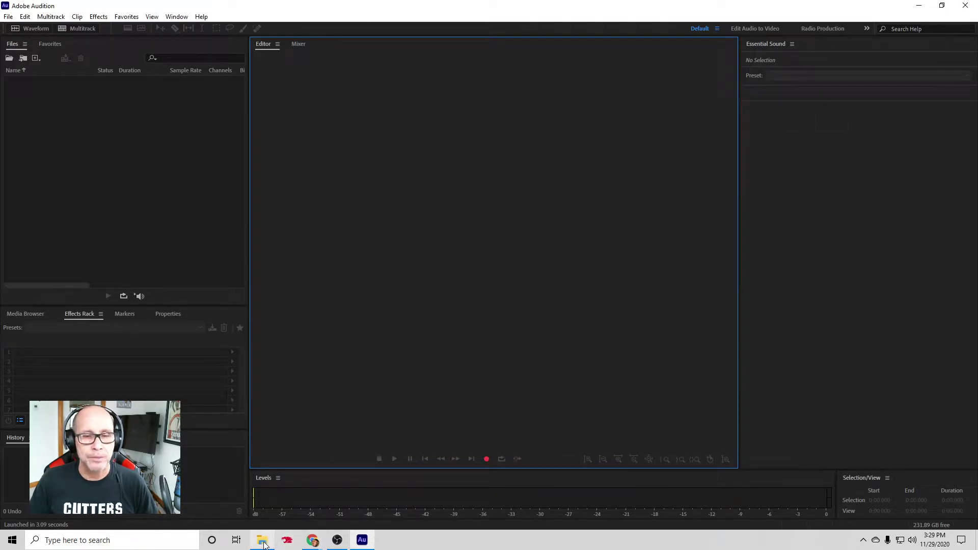
pyautogui.click(269, 543)
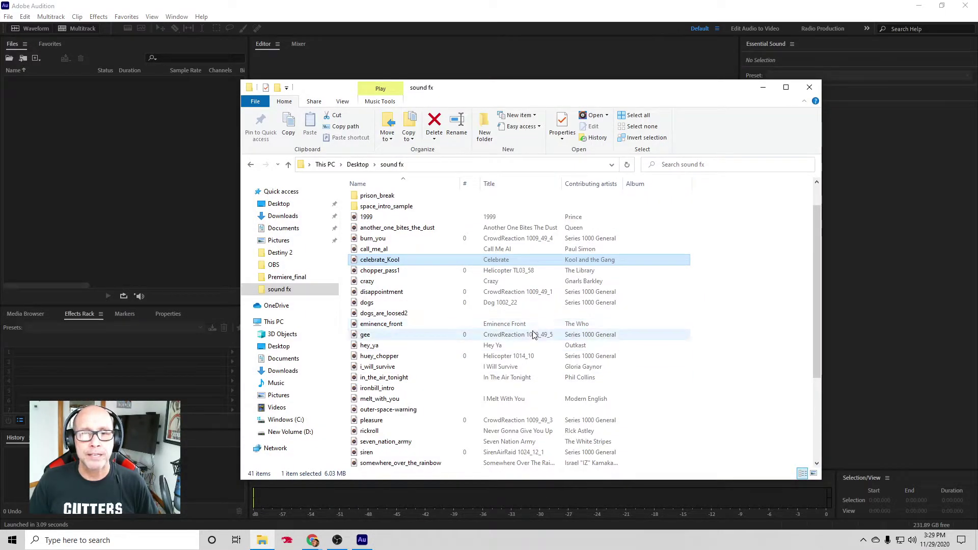
pyautogui.scroll(-4, 458, 323)
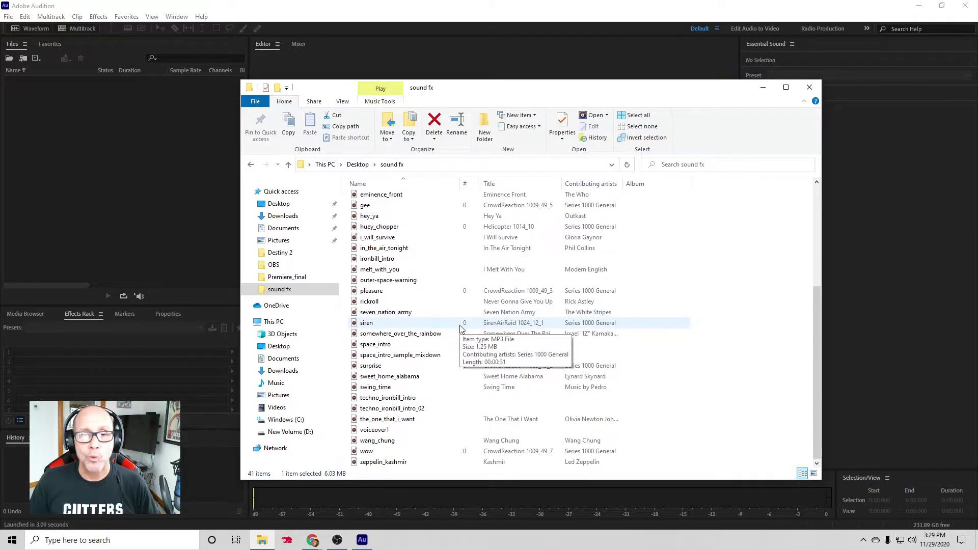
pyautogui.scroll(4, 429, 401)
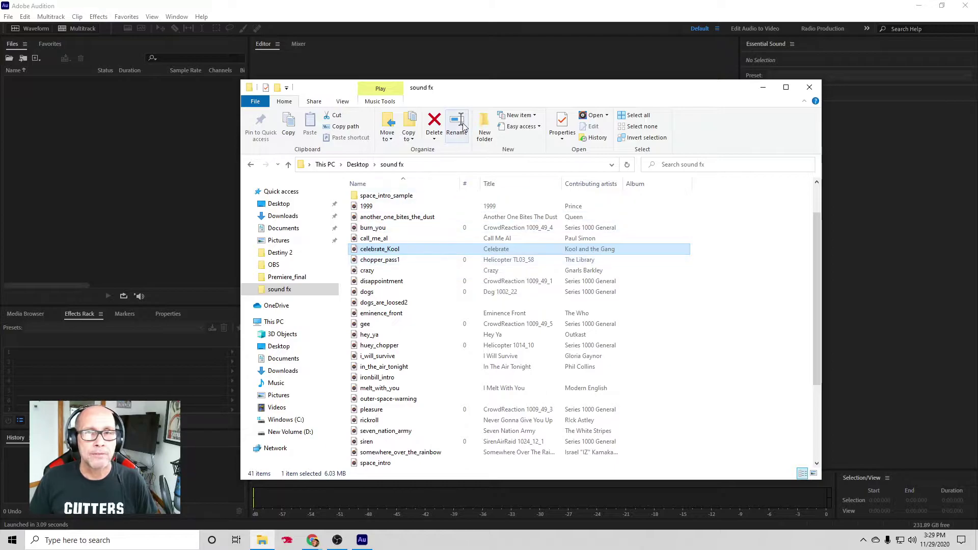
pyautogui.click(177, 127)
# Step: Import all audio files from 1999 through zeppelin_kashmir from the Desktop's sound fx folder
pyautogui.click(8, 17)
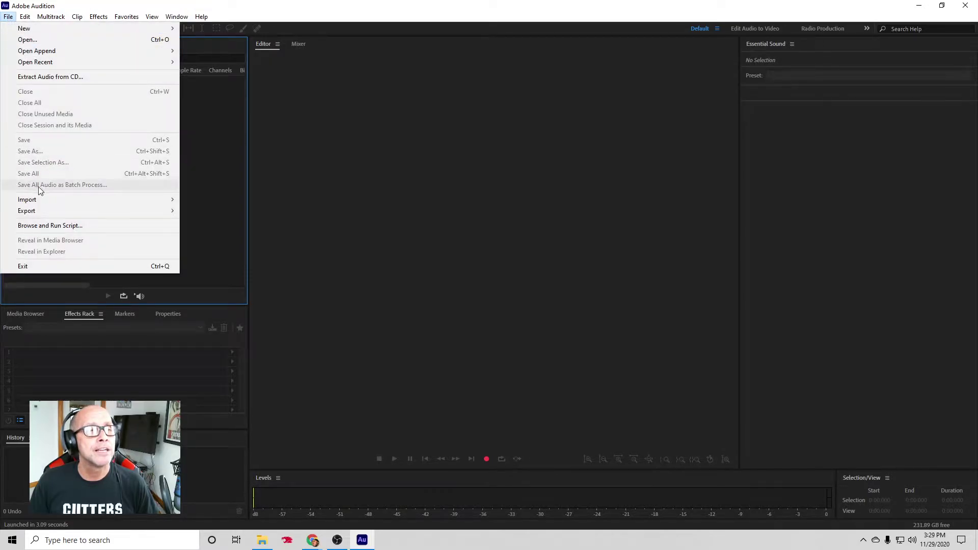
pyautogui.moveTo(55, 200)
pyautogui.click(209, 203)
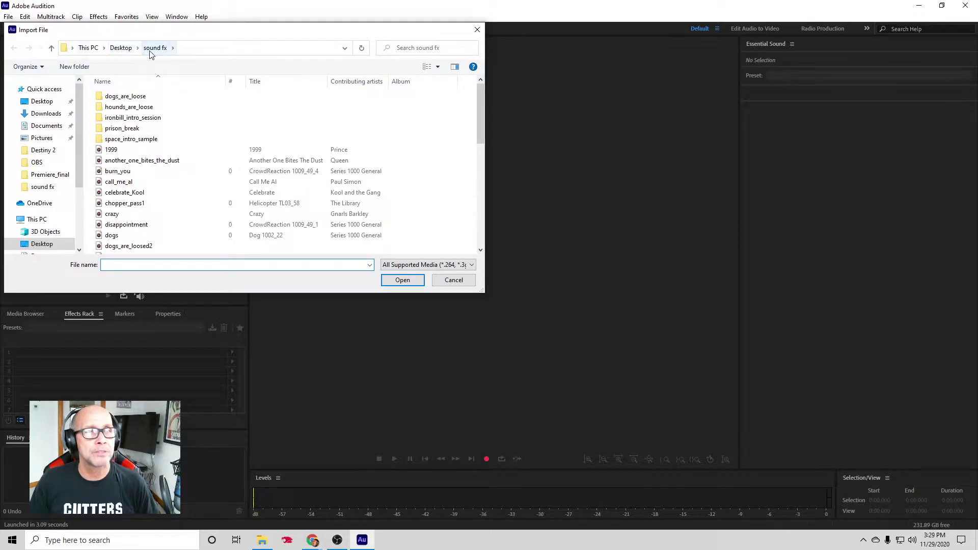
pyautogui.click(115, 151)
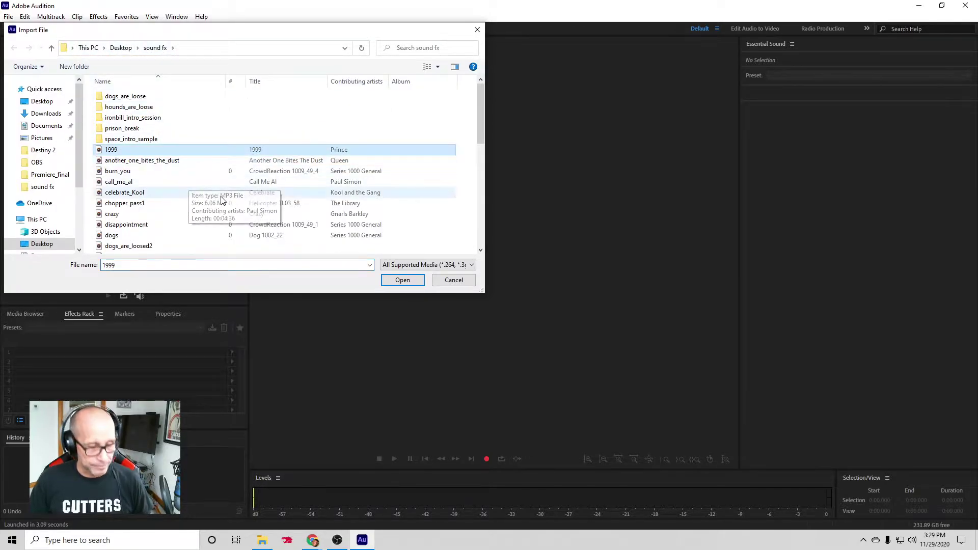
pyautogui.moveTo(482, 124); pyautogui.dragTo(483, 222)
pyautogui.keyDown('shift'); pyautogui.click(153, 249); pyautogui.keyUp('shift')
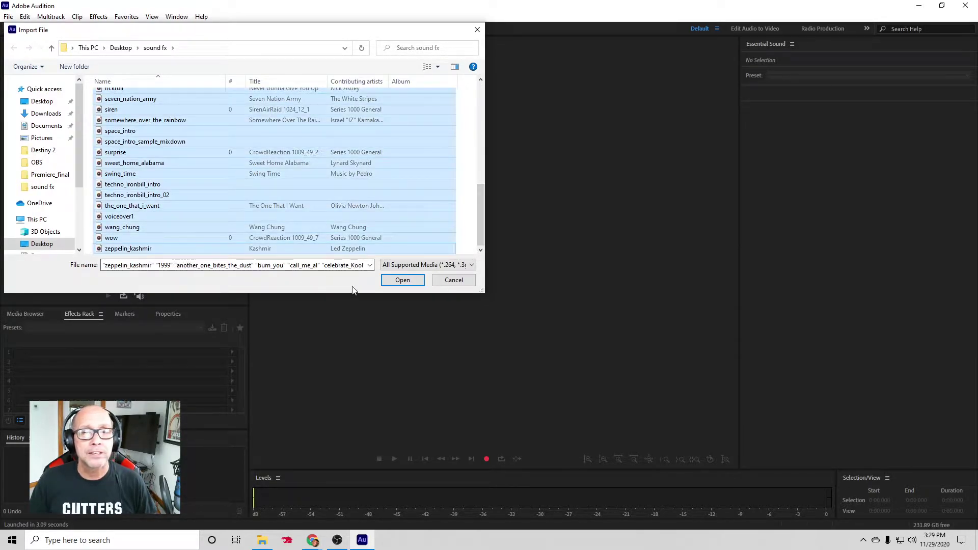
pyautogui.click(401, 280)
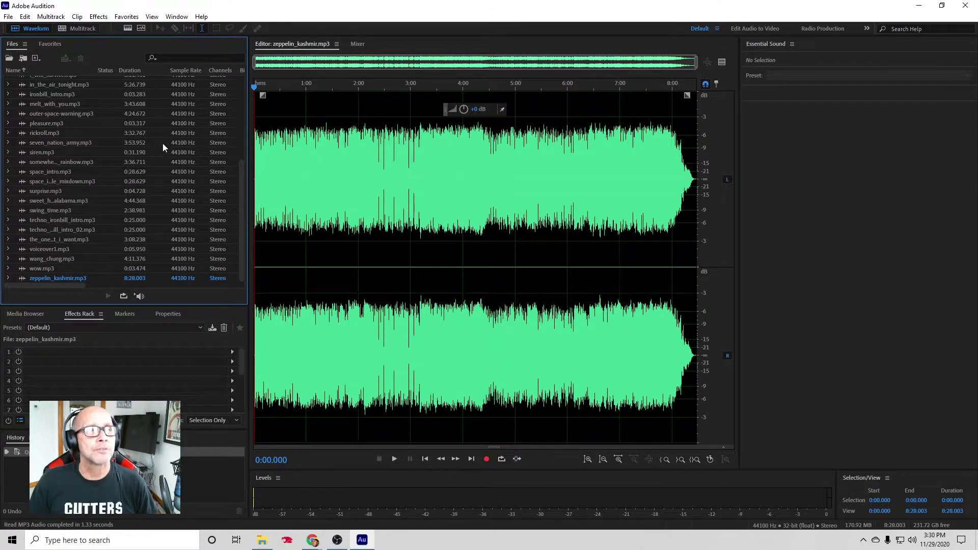
# Step: Preview the opening seconds of zeppelin_kashmir.mp3 from the imported files, and stop the playback
pyautogui.click(70, 279)
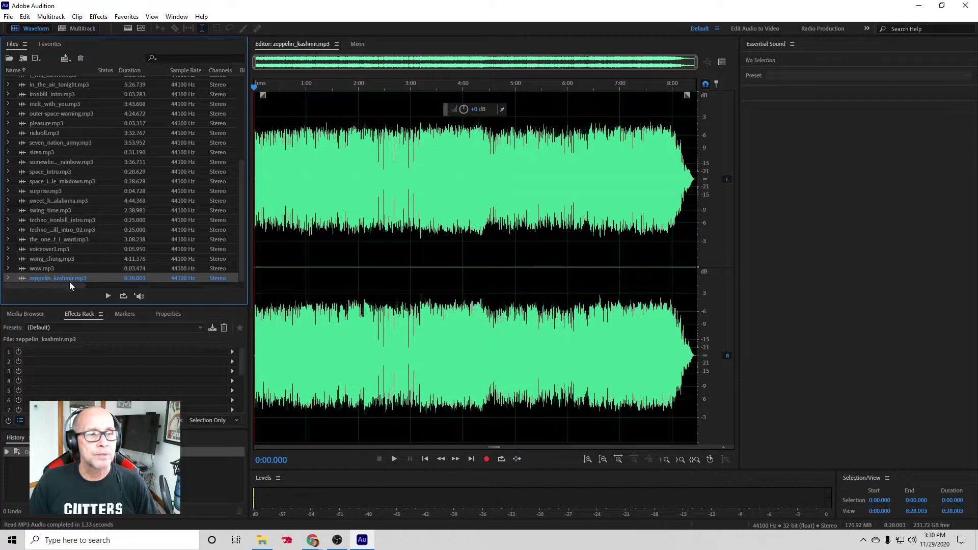
pyautogui.click(108, 296)
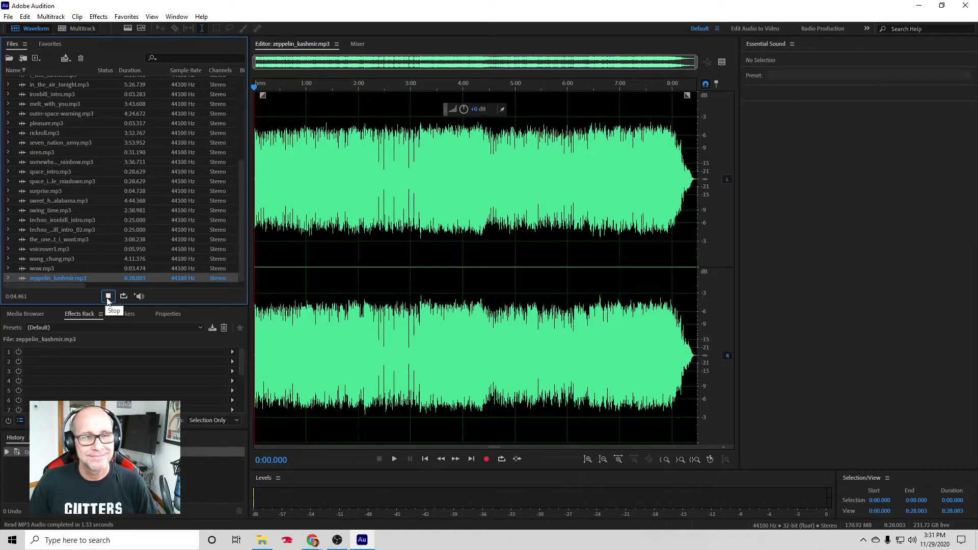
pyautogui.click(107, 297)
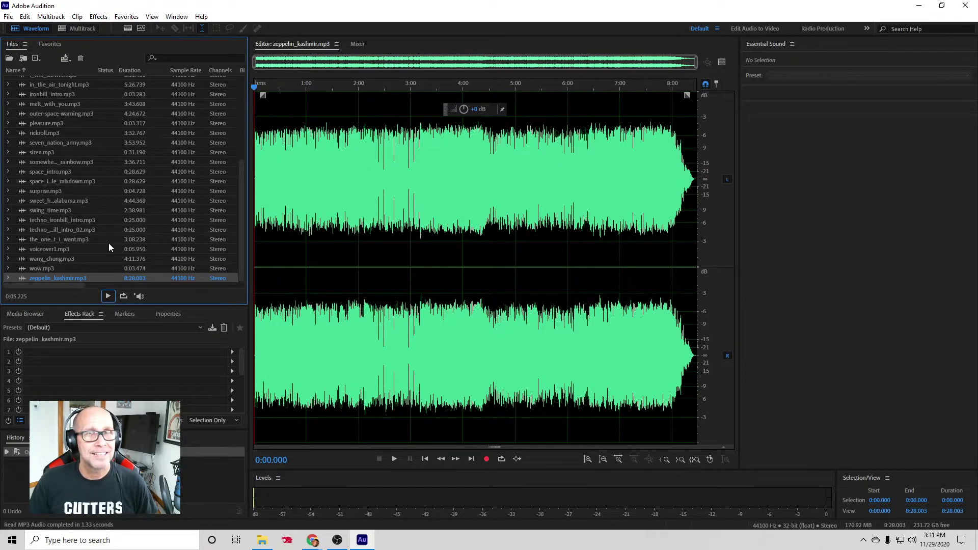
# Step: Open surprise.mp3 in the waveform editor and preview both it and rickroll.mp3 from the imported files
pyautogui.doubleClick(53, 191)
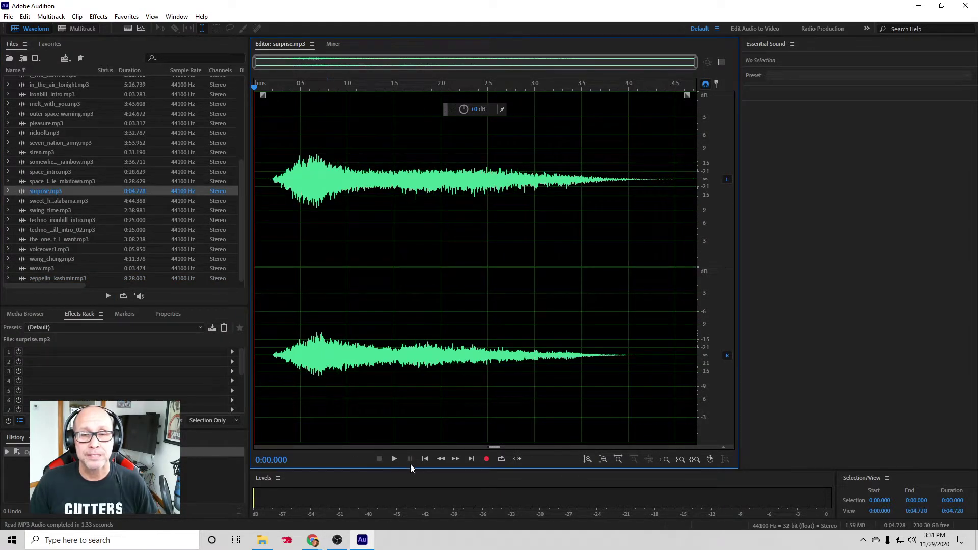
pyautogui.click(107, 296)
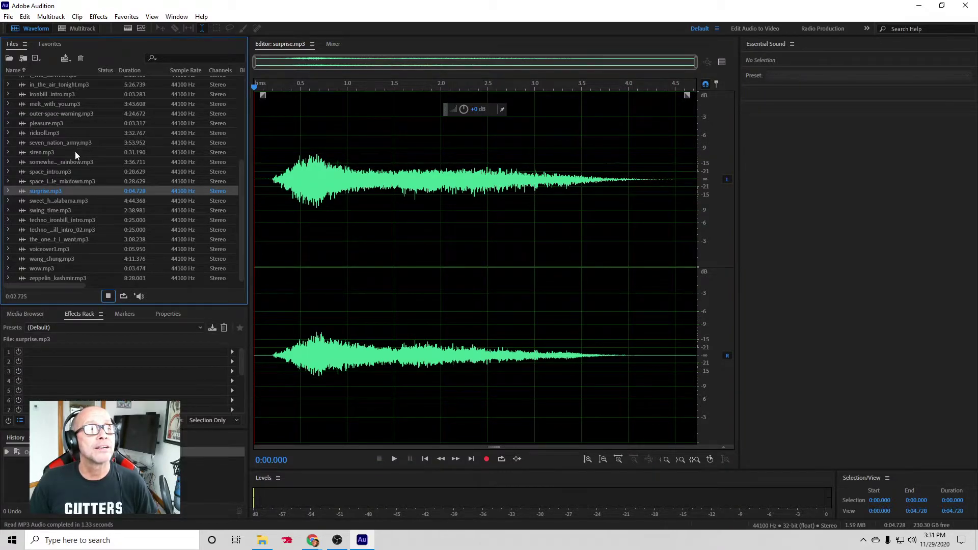
pyautogui.click(54, 134)
pyautogui.click(107, 296)
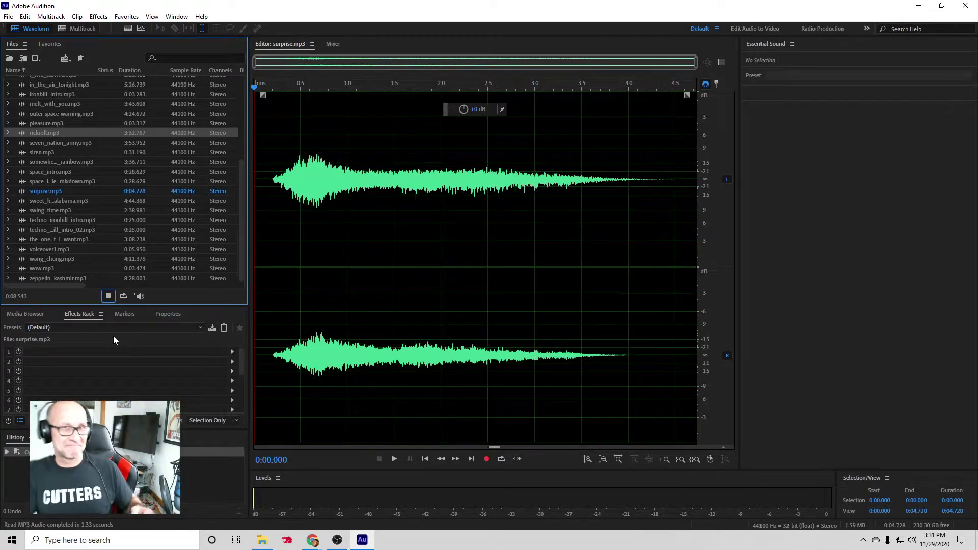
pyautogui.click(108, 296)
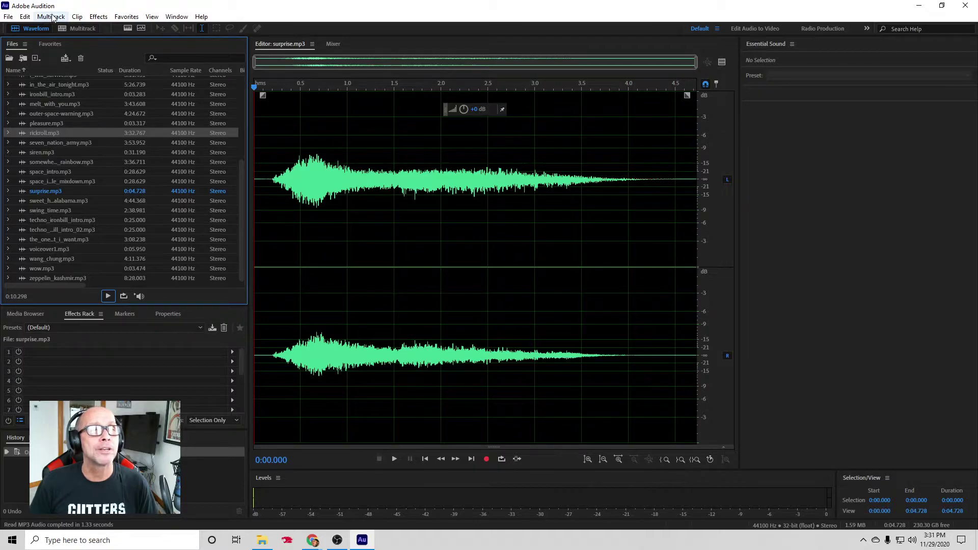
# Step: Create a multitrack session named dog_are_loose in the sound fx folder
pyautogui.click(80, 29)
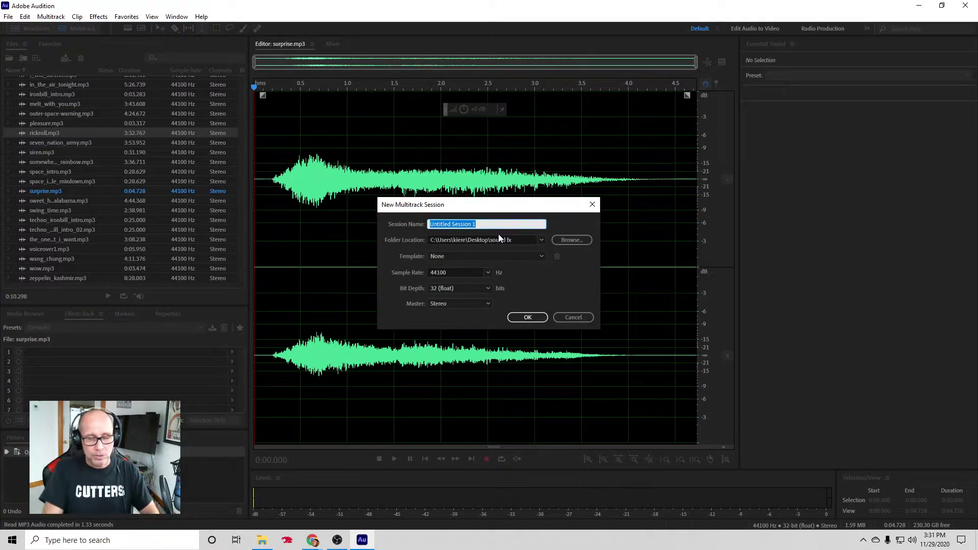
pyautogui.write('dog')
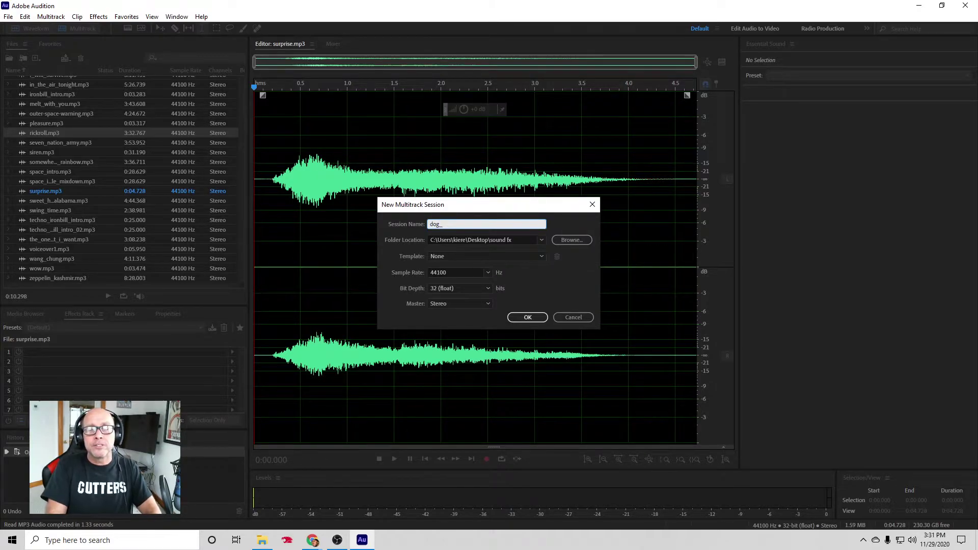
pyautogui.write('_are_loose')
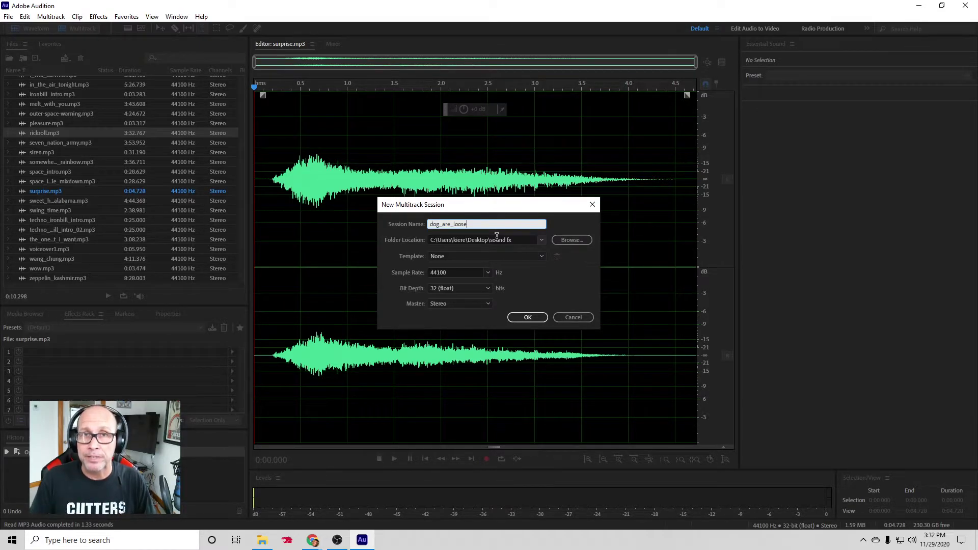
pyautogui.click(528, 317)
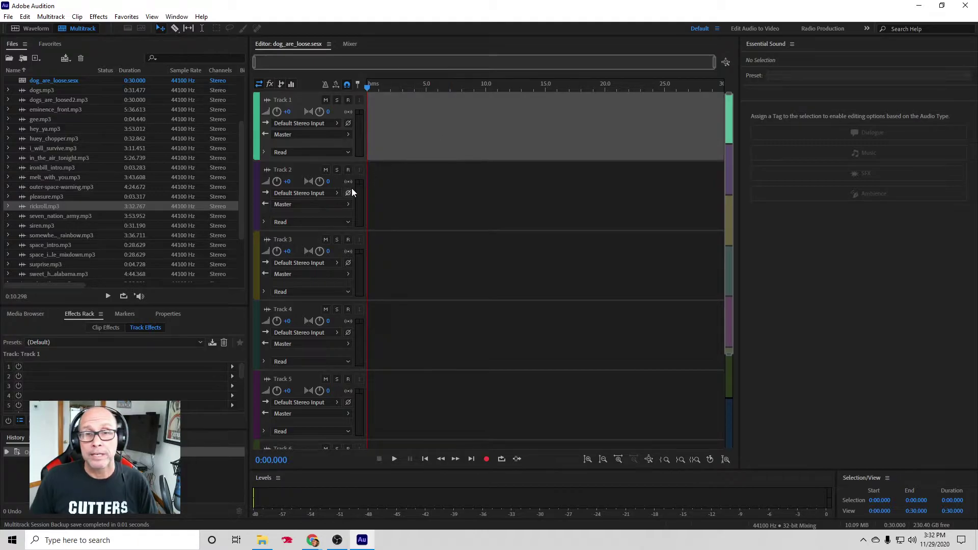
# Step: Place siren.mp3 at the start of Track 1 and play back its opening seconds
pyautogui.moveTo(241, 172); pyautogui.dragTo(247, 115)
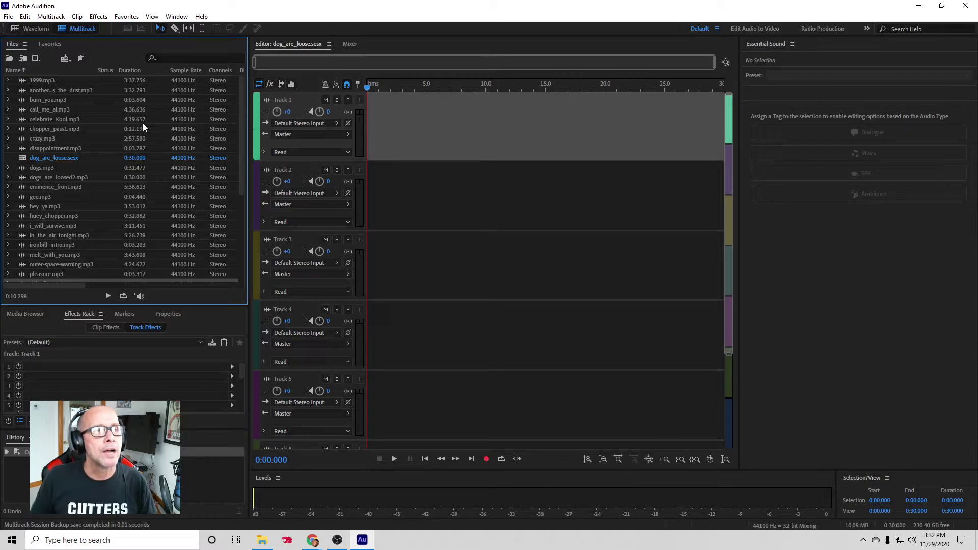
pyautogui.scroll(-5, 122, 184)
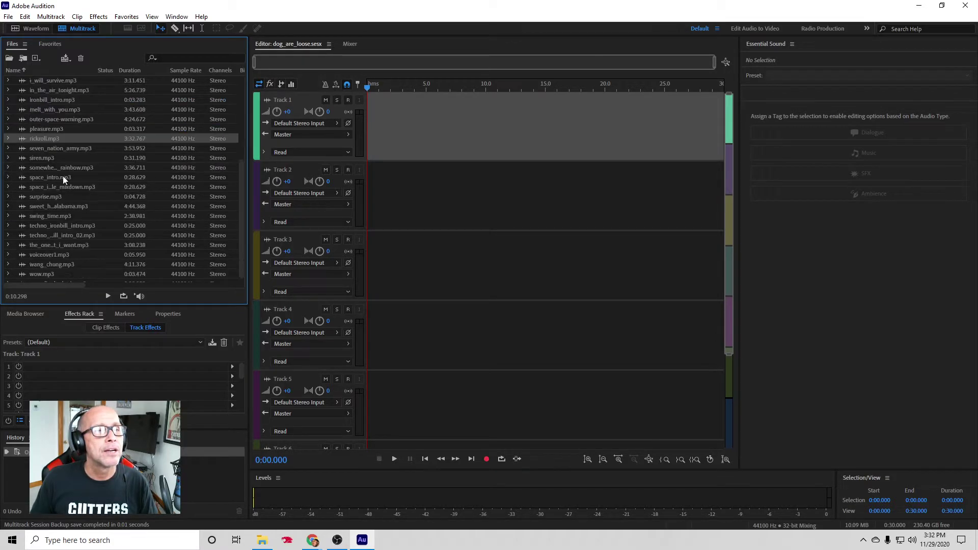
pyautogui.click(47, 158)
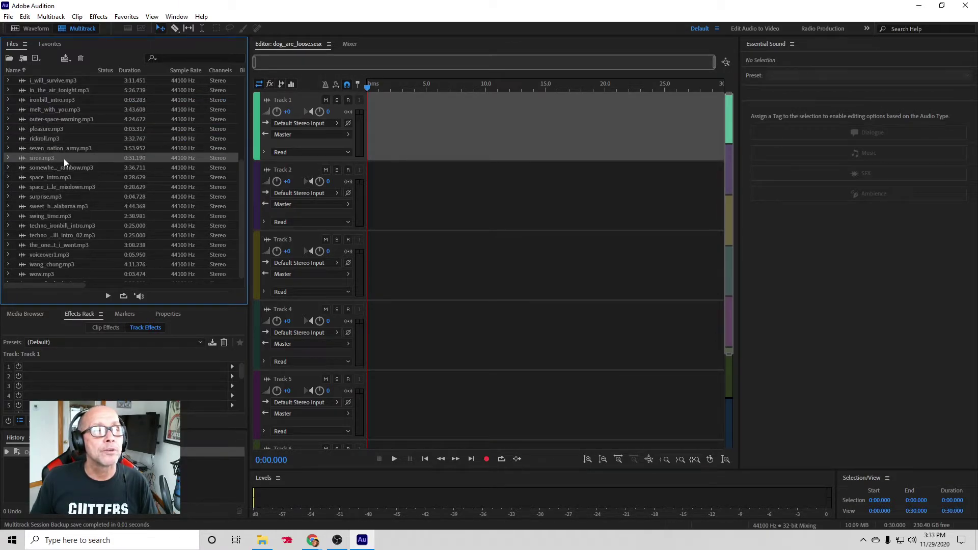
pyautogui.moveTo(65, 155); pyautogui.dragTo(350, 148)
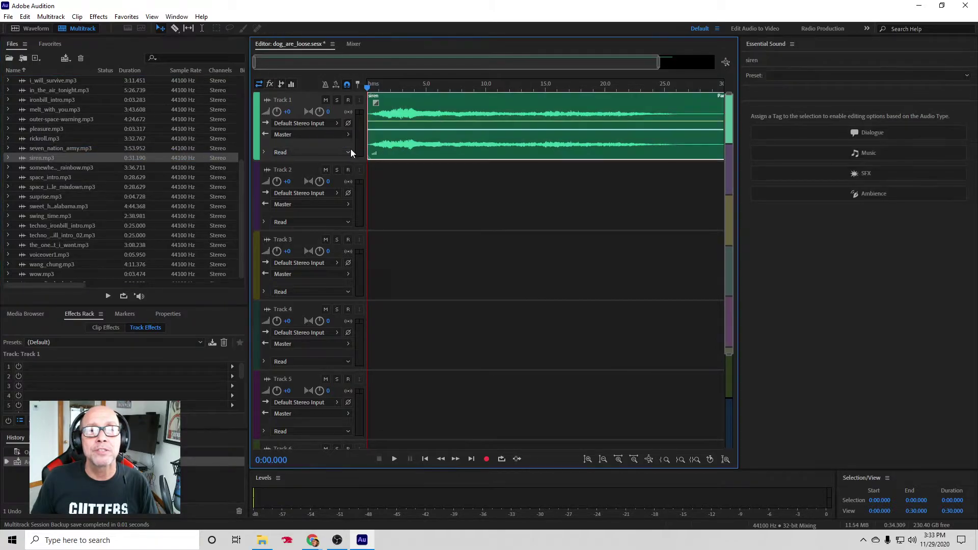
pyautogui.click(394, 459)
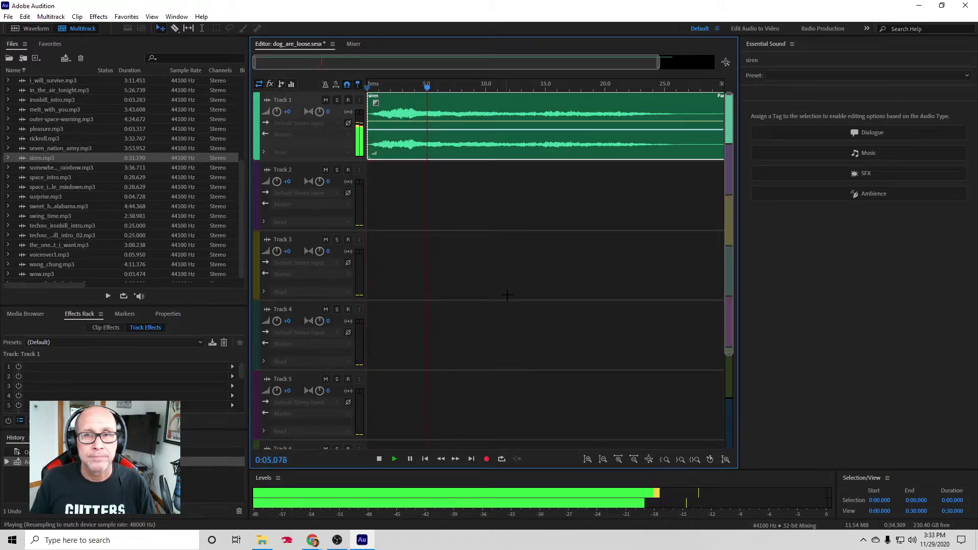
pyautogui.press('space')
# Step: Trim the end of the siren clip on Track 1 to the 30-second mark
pyautogui.moveTo(658, 63); pyautogui.dragTo(698, 61)
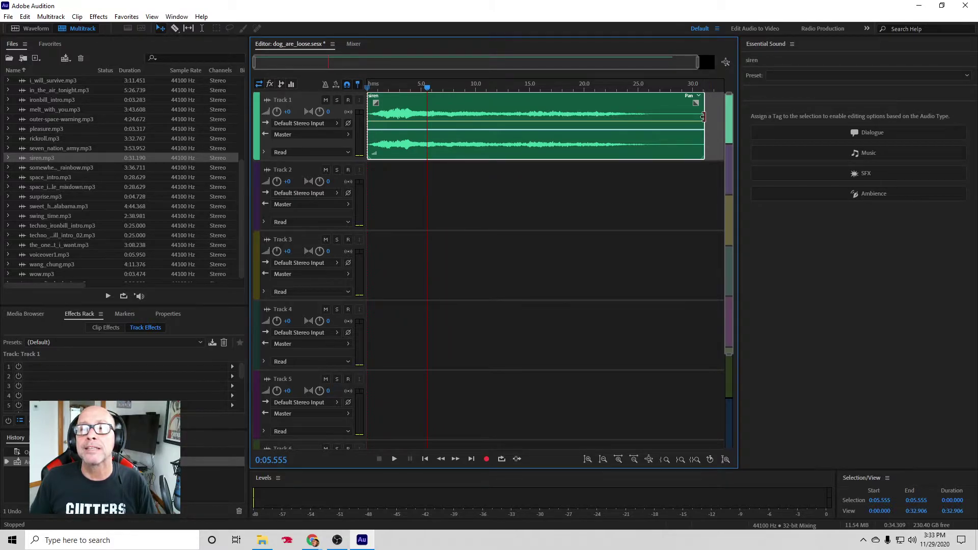
pyautogui.moveTo(703, 117); pyautogui.dragTo(691, 117)
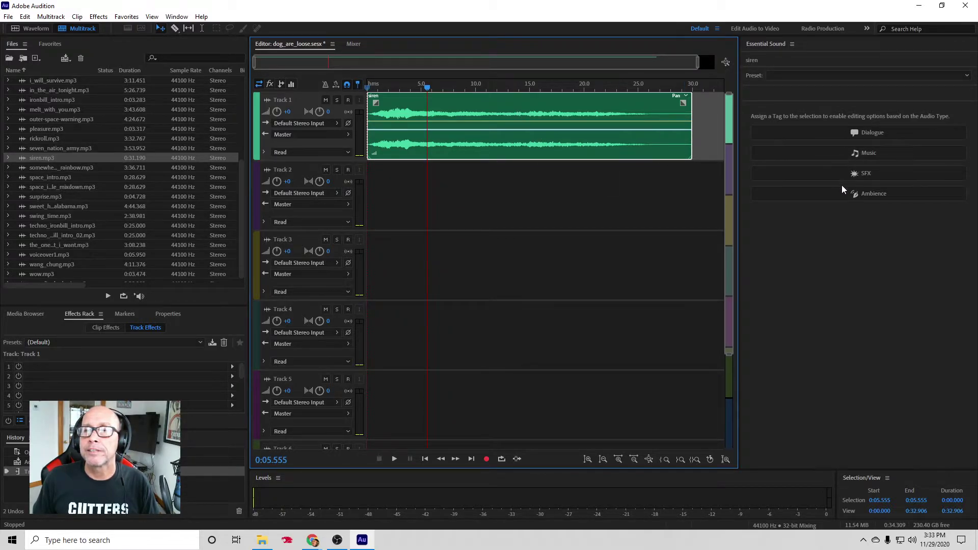
# Step: Tag the siren clip as SFX and set its clip volume level to -8.0 dB
pyautogui.click(838, 172)
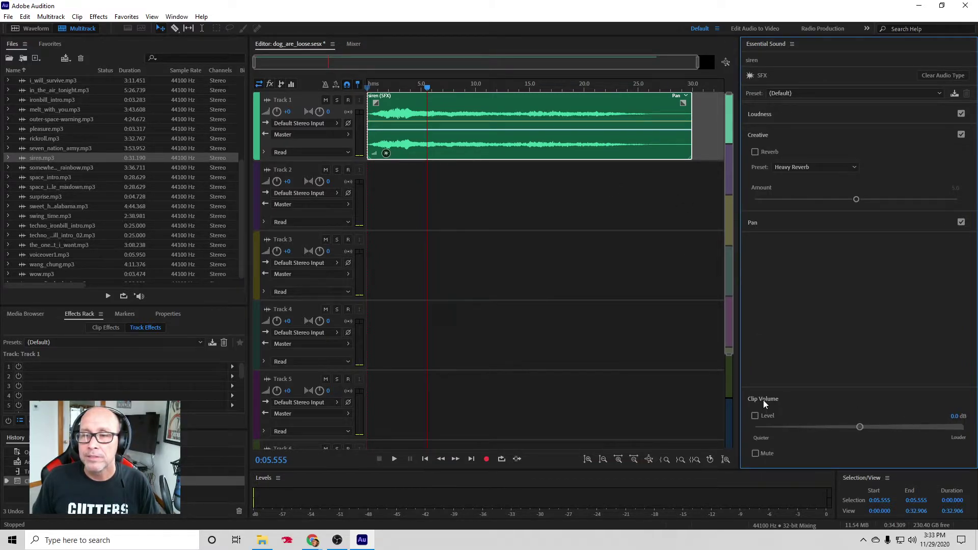
pyautogui.moveTo(861, 425); pyautogui.dragTo(834, 427)
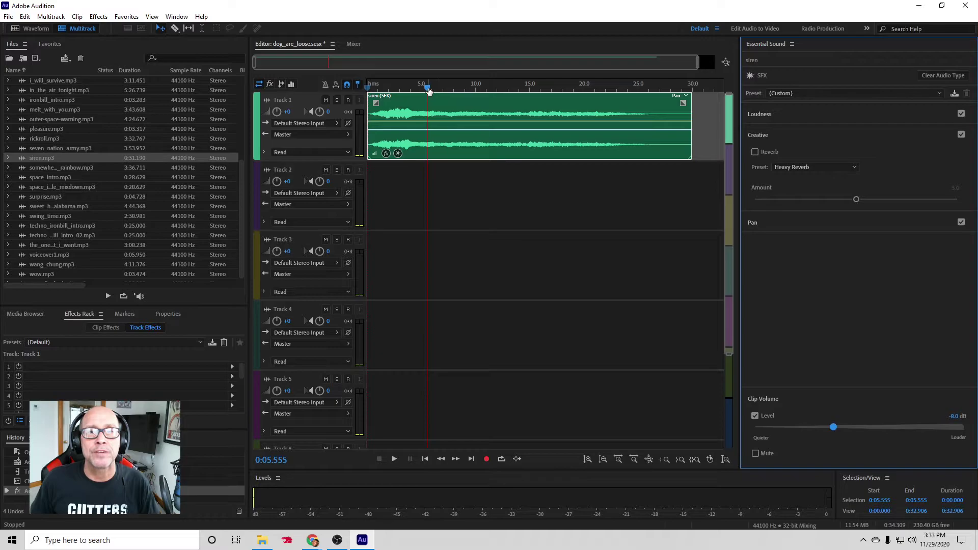
# Step: Play the session from the beginning to check the siren's volume
pyautogui.moveTo(427, 90); pyautogui.dragTo(341, 91)
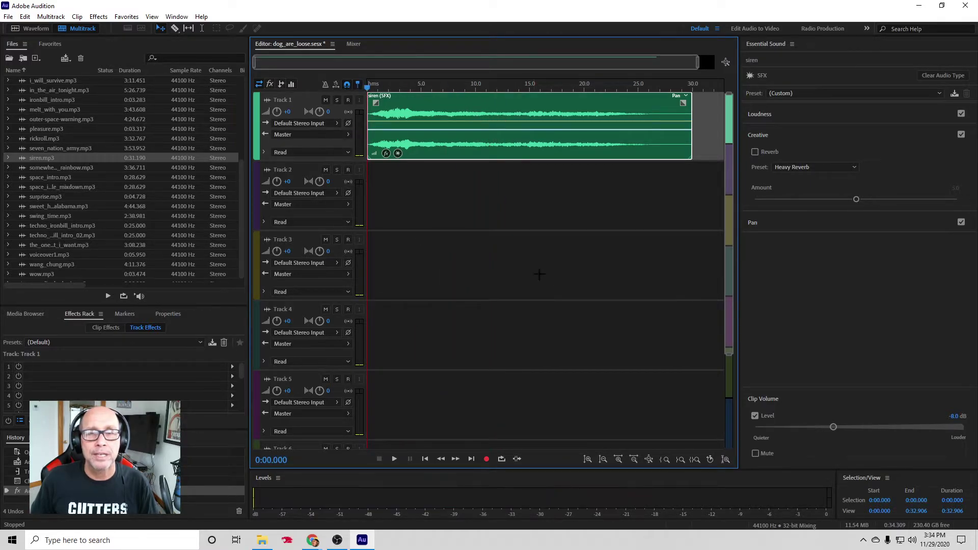
pyautogui.press('space')
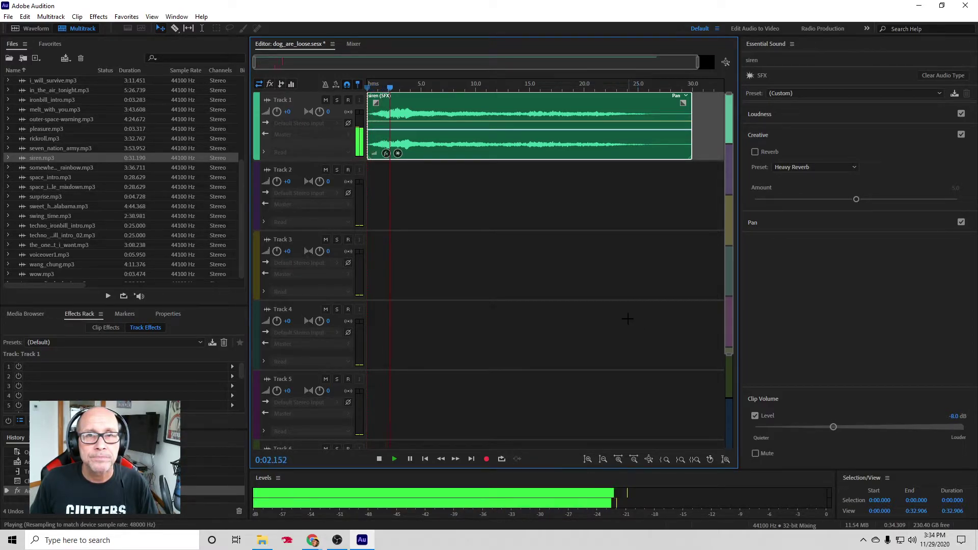
# Step: Lower the siren clip's volume level to -15.1 dB and play its opening seconds from the start
pyautogui.press('space')
pyautogui.press('Home')
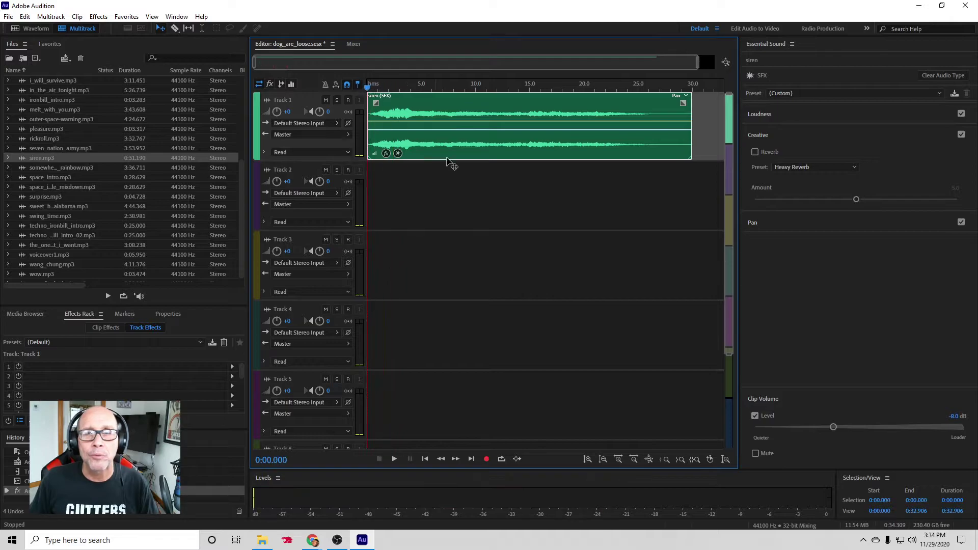
pyautogui.moveTo(829, 426); pyautogui.dragTo(811, 427)
pyautogui.press('space')
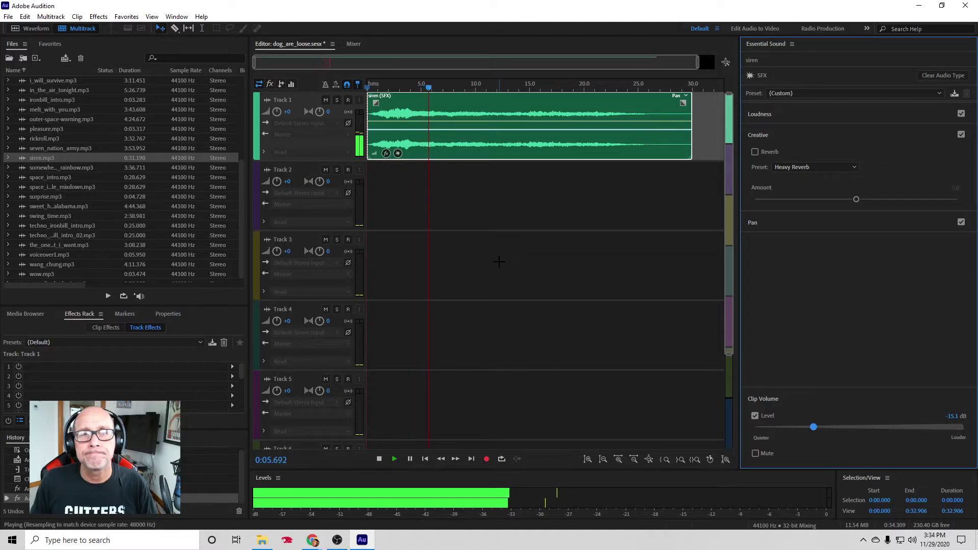
pyautogui.press('space')
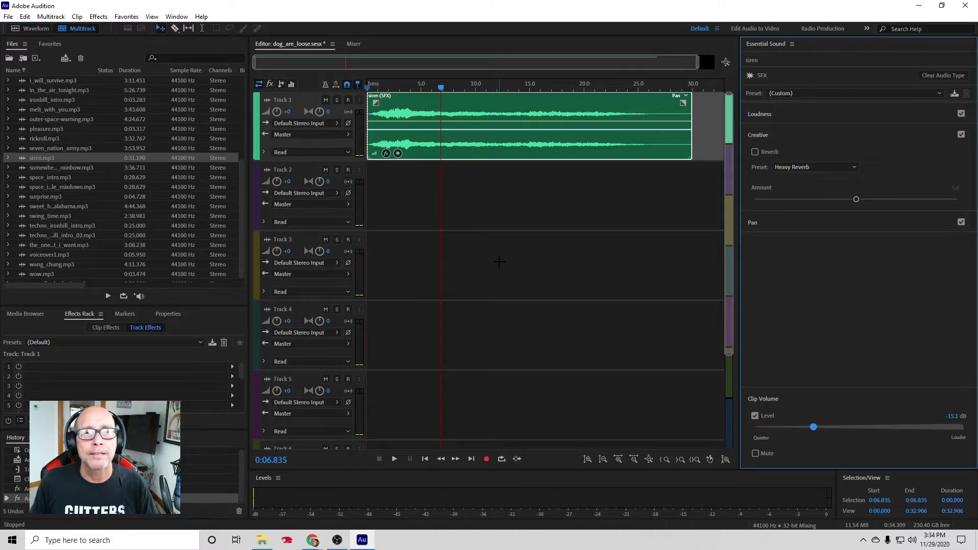
# Step: Place dogs.mp3 on Track 2 at about the 6-second mark and trim its end to the 30-second mark
pyautogui.moveTo(442, 88); pyautogui.dragTo(431, 87)
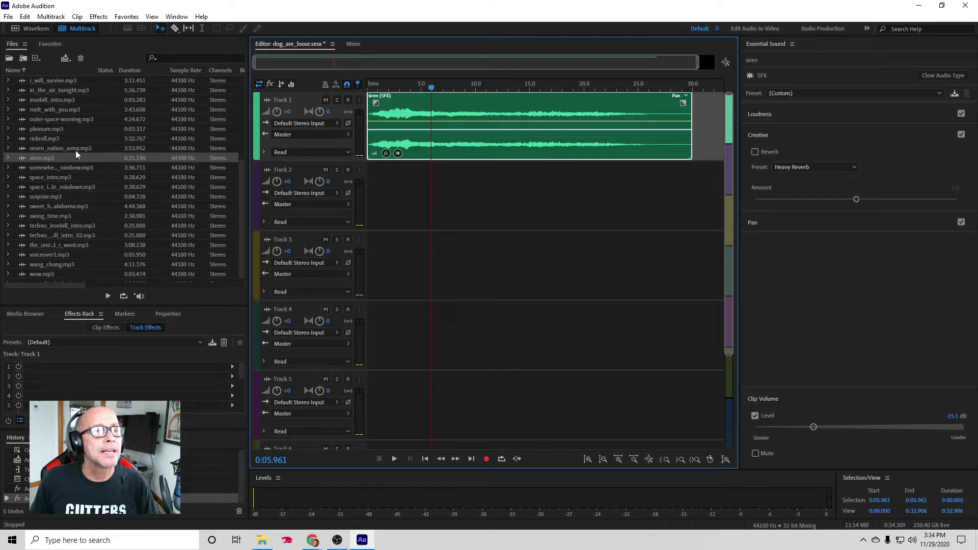
pyautogui.scroll(4, 97, 182)
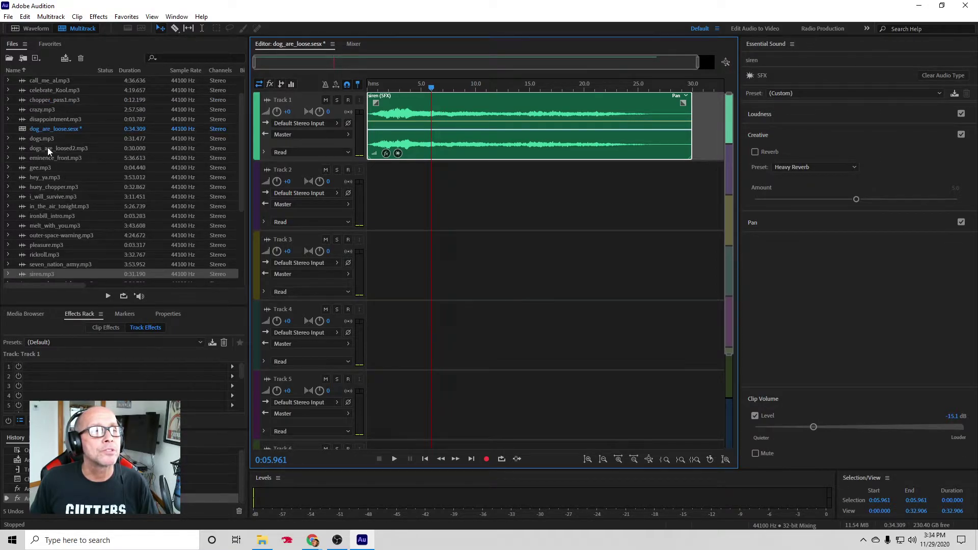
pyautogui.moveTo(47, 137); pyautogui.dragTo(431, 187)
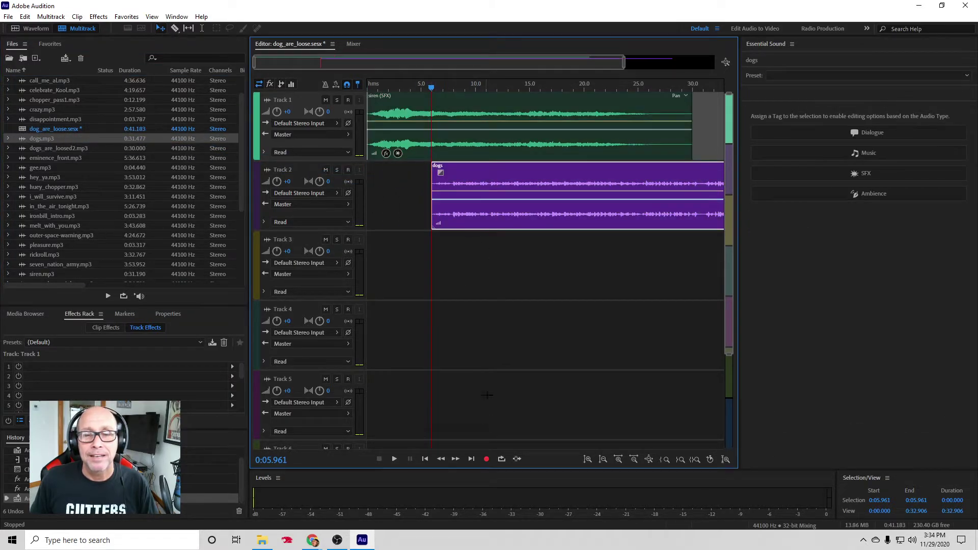
pyautogui.moveTo(625, 62); pyautogui.dragTo(688, 62)
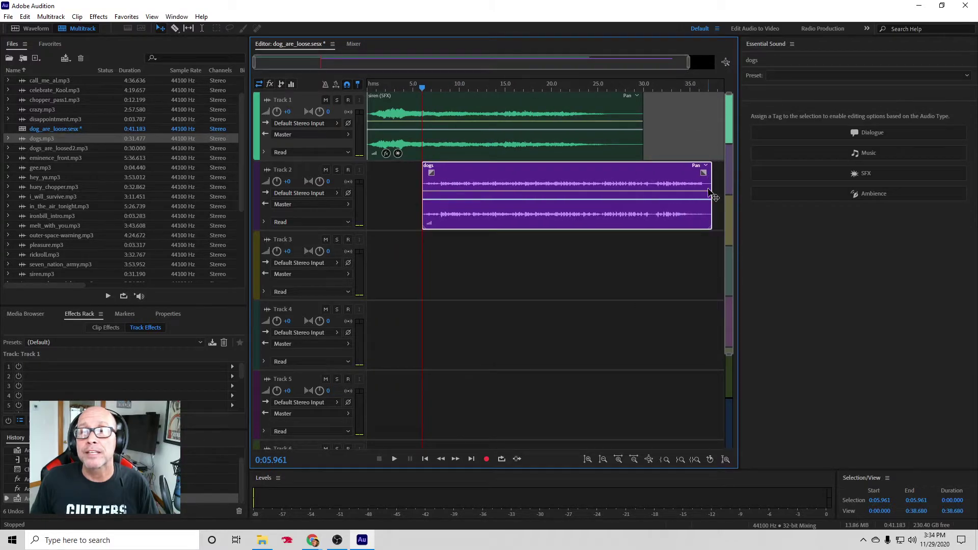
pyautogui.moveTo(711, 189); pyautogui.dragTo(648, 187)
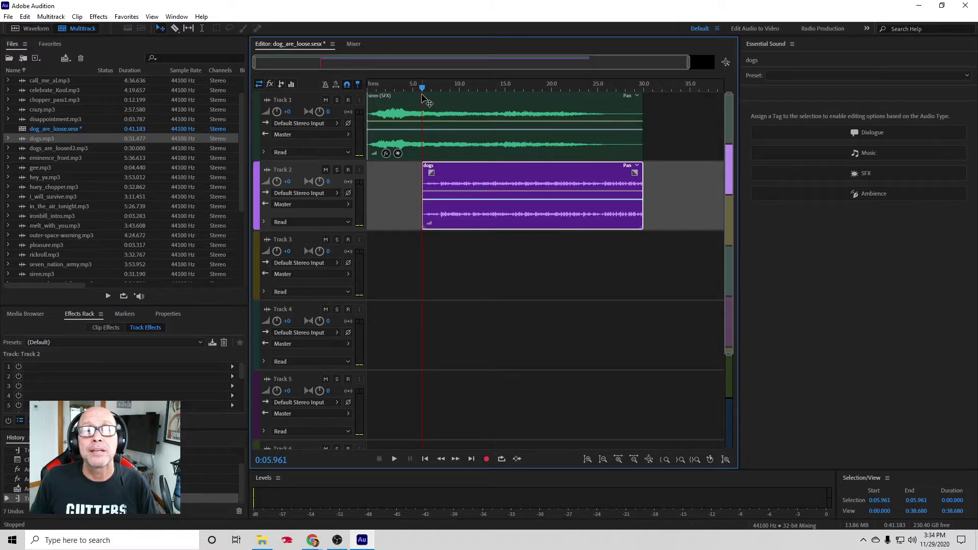
# Step: Play the session from the beginning to hear the siren and dogs clips together
pyautogui.moveTo(424, 91); pyautogui.dragTo(342, 93)
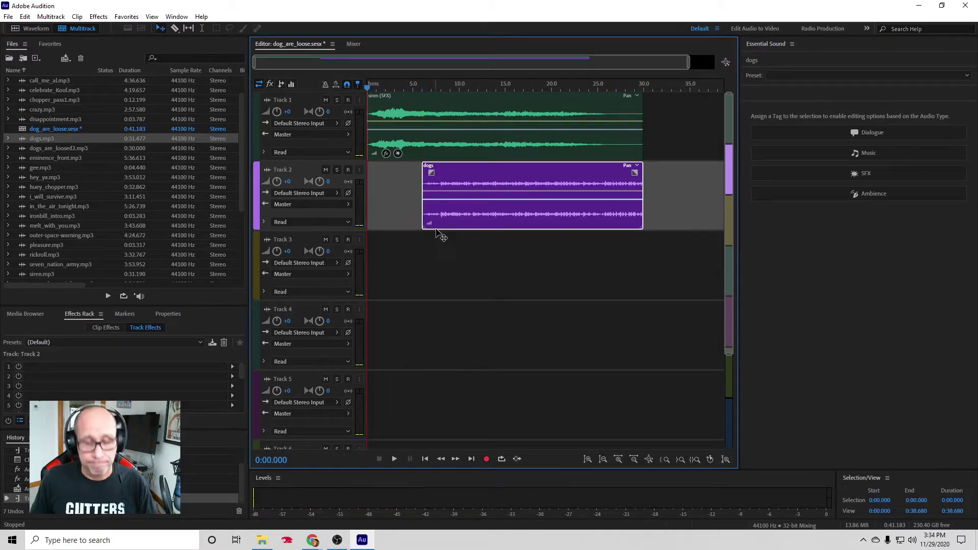
pyautogui.press('space')
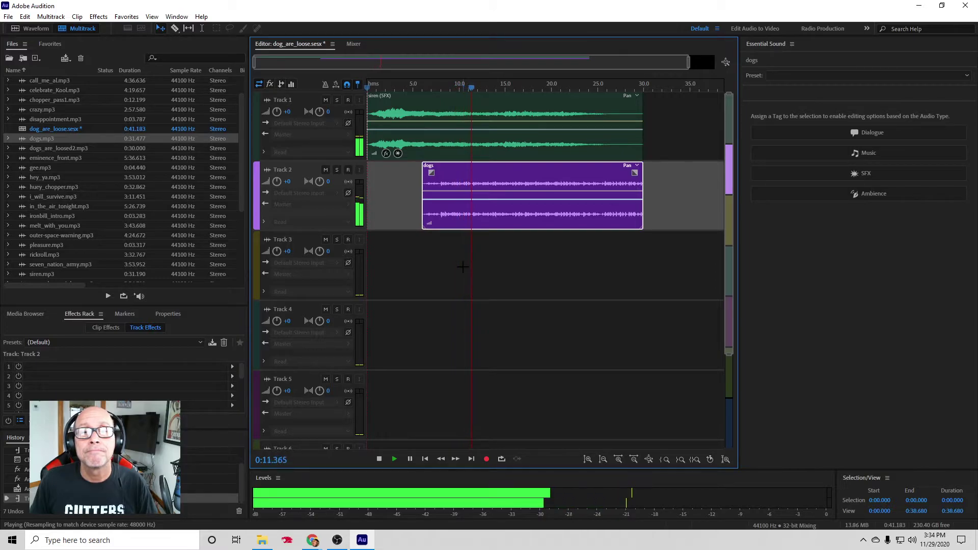
pyautogui.press('space')
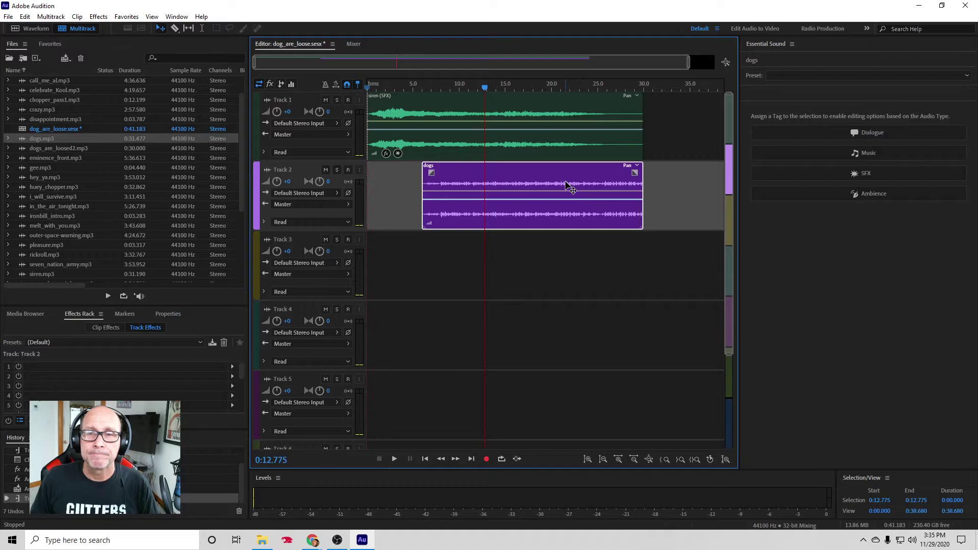
# Step: Tag the dogs clip as SFX and play the session from about 4.6 seconds to check where the dogs come in
pyautogui.click(822, 174)
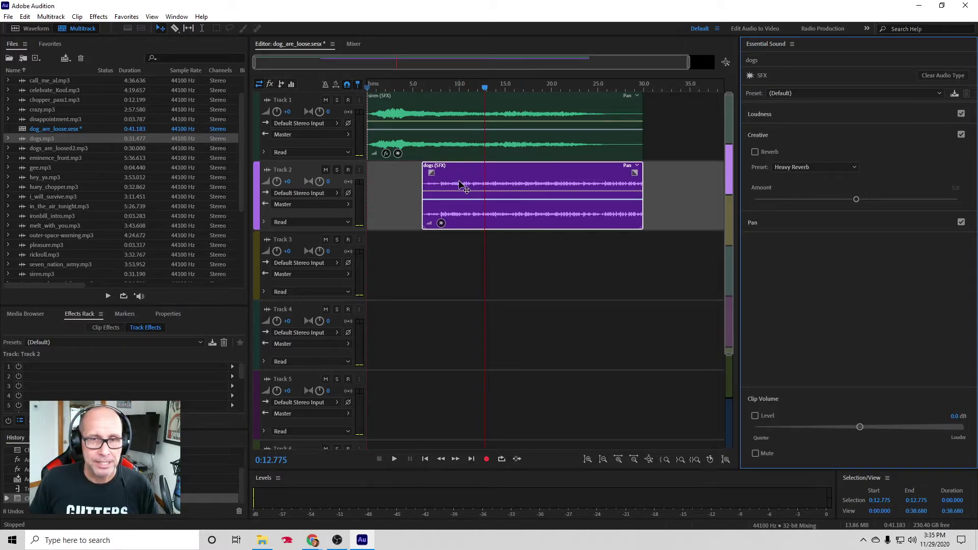
pyautogui.moveTo(486, 87); pyautogui.dragTo(411, 93)
pyautogui.press('space')
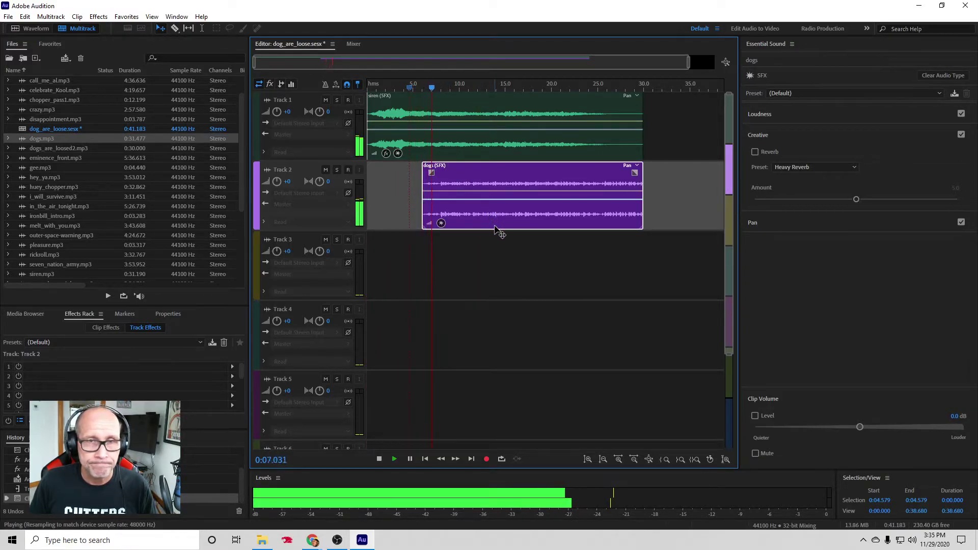
pyautogui.press('space')
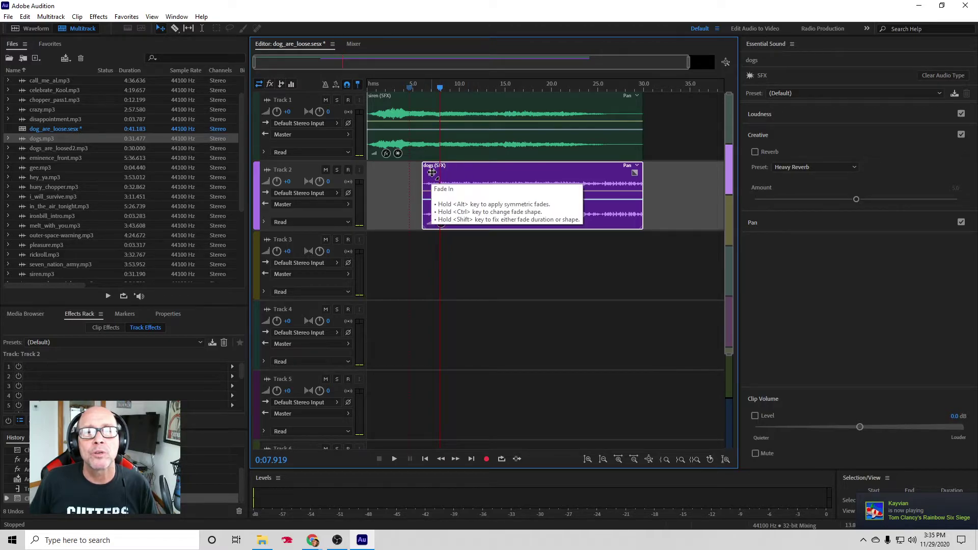
# Step: Add a linear fade-in to the dogs clip reaching about the 26-second mark and play the whole session from the start
pyautogui.moveTo(432, 172); pyautogui.dragTo(603, 180)
pyautogui.moveTo(606, 179); pyautogui.dragTo(615, 180)
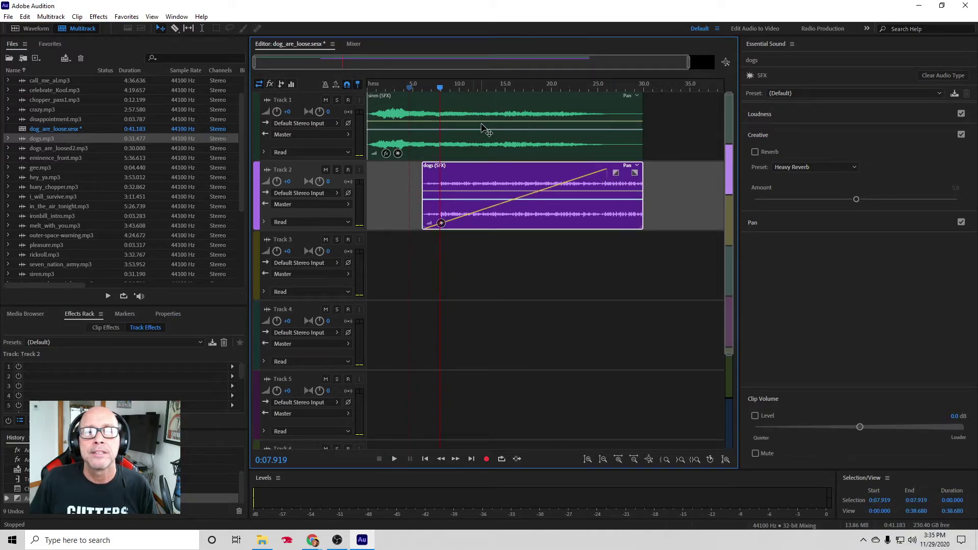
pyautogui.moveTo(439, 88); pyautogui.dragTo(366, 105)
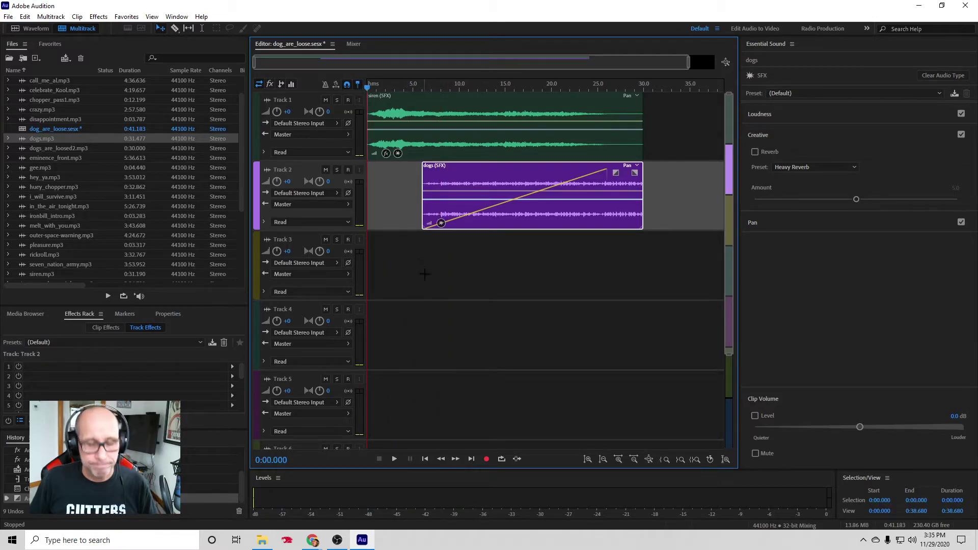
pyautogui.press('space')
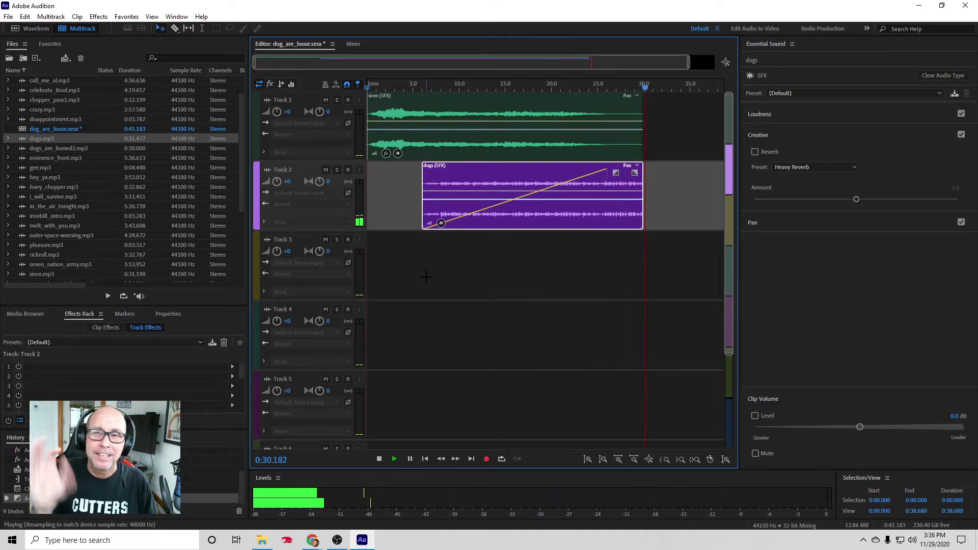
pyautogui.press('space')
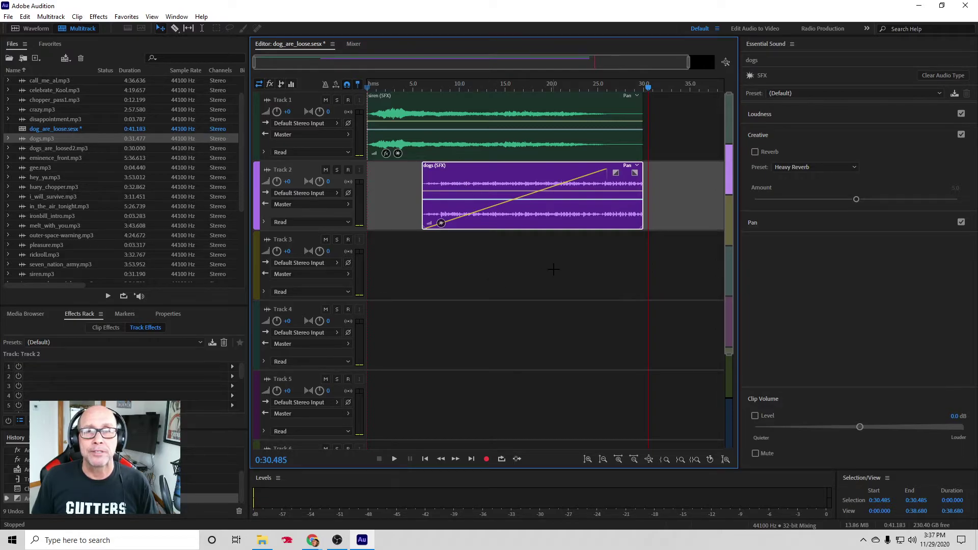
# Step: Select the siren and dogs clips and export a multitrack mixdown of the selected clips as dog_are_loose_mixdown.mp3 in the sound fx folder
pyautogui.click(598, 281)
pyautogui.moveTo(591, 208); pyautogui.dragTo(492, 117)
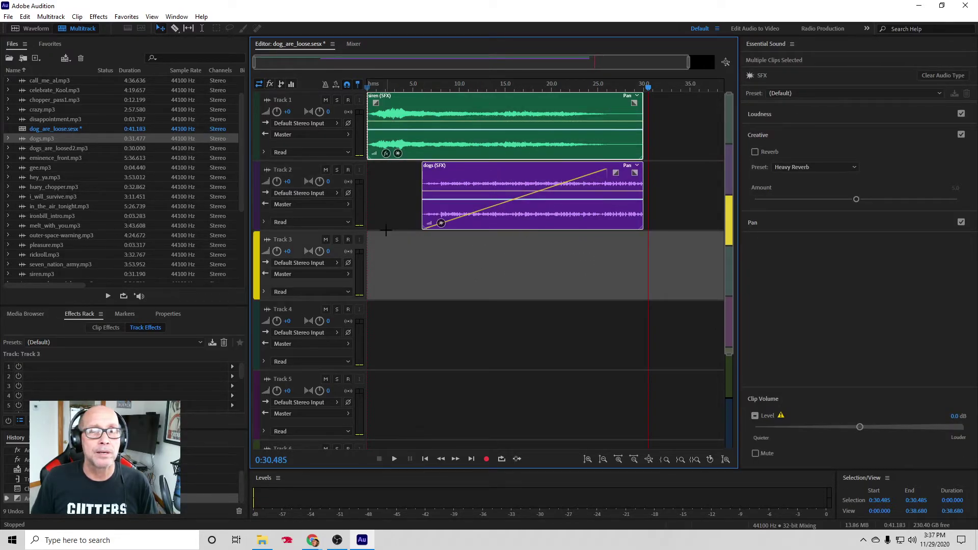
pyautogui.click(9, 18)
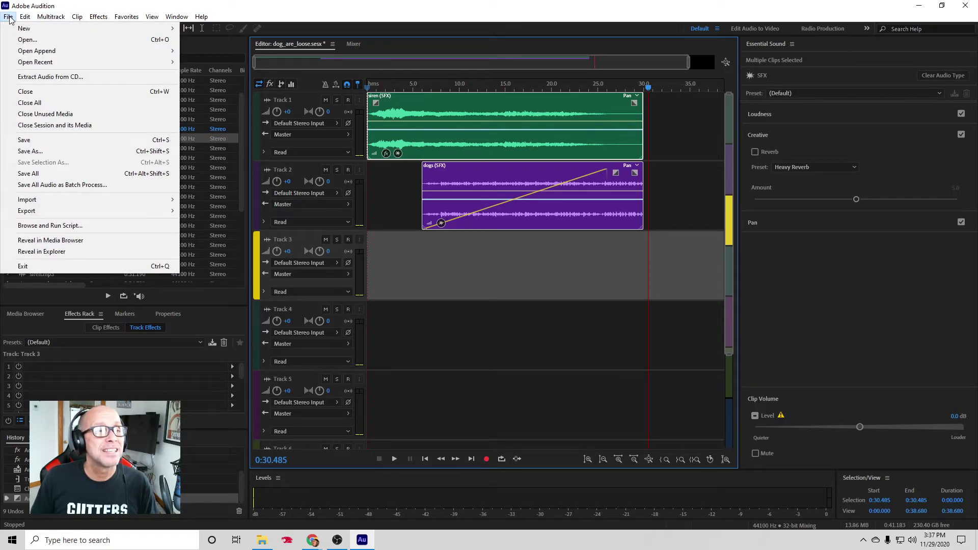
pyautogui.moveTo(74, 213)
pyautogui.moveTo(241, 260)
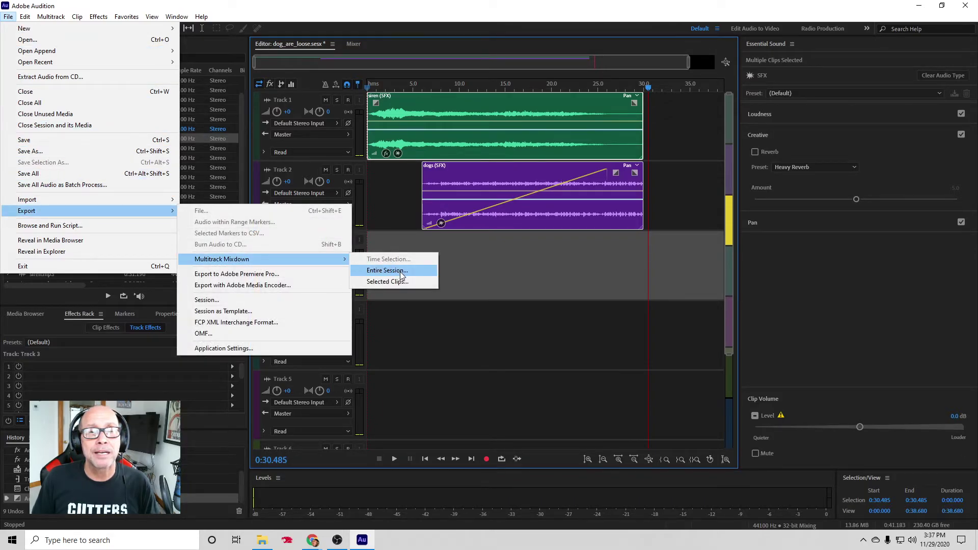
pyautogui.click(405, 283)
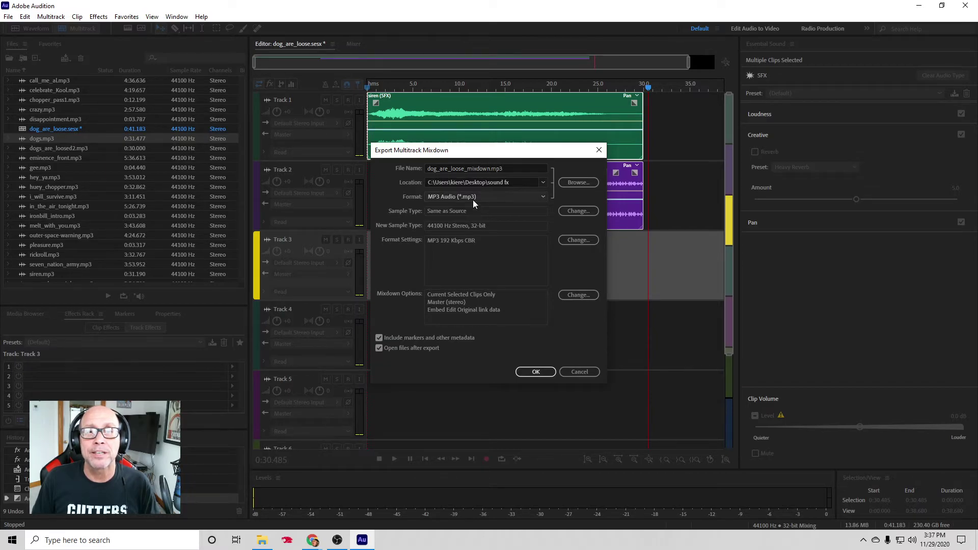
pyautogui.click(533, 372)
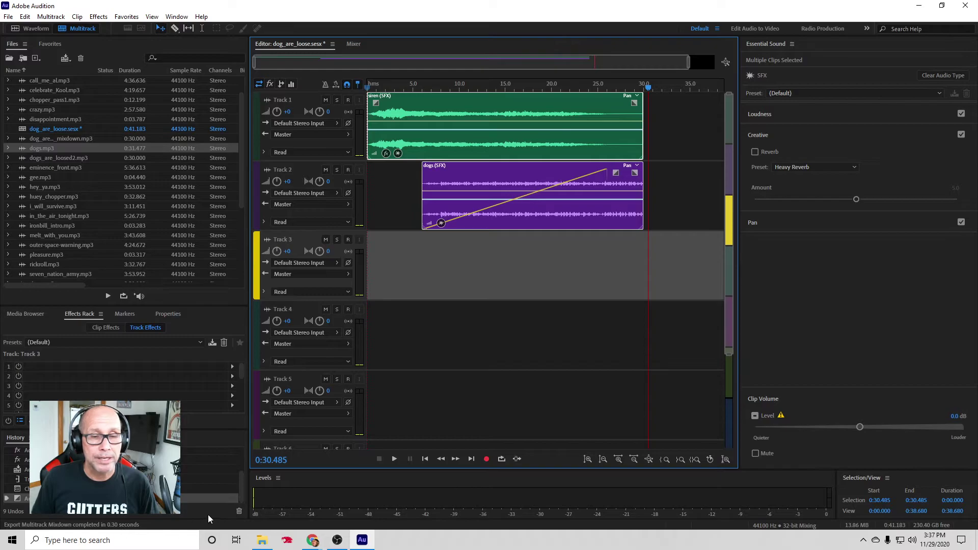
# Step: Switch to File Explorer, play dog_are_loose_mixdown from the sound fx folder, and close the music player
pyautogui.click(261, 542)
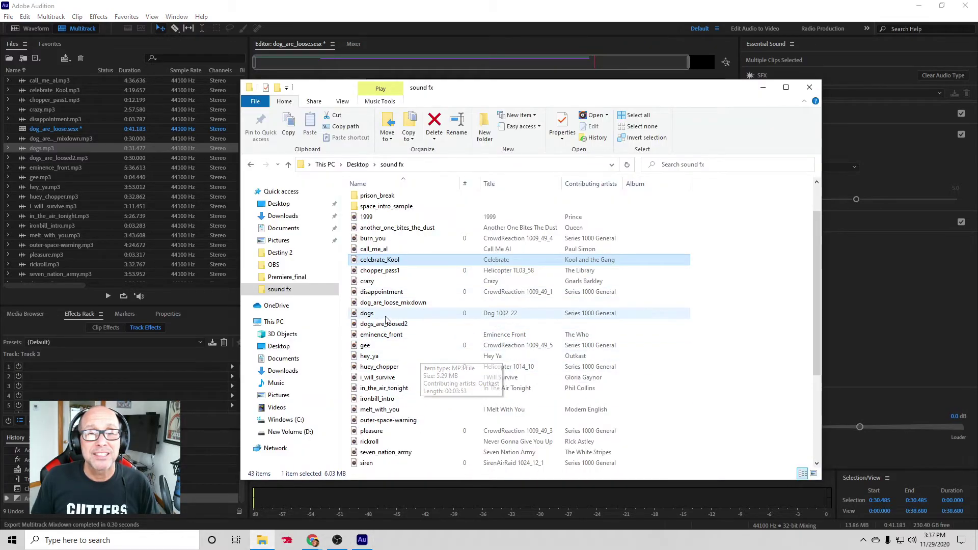
pyautogui.doubleClick(355, 303)
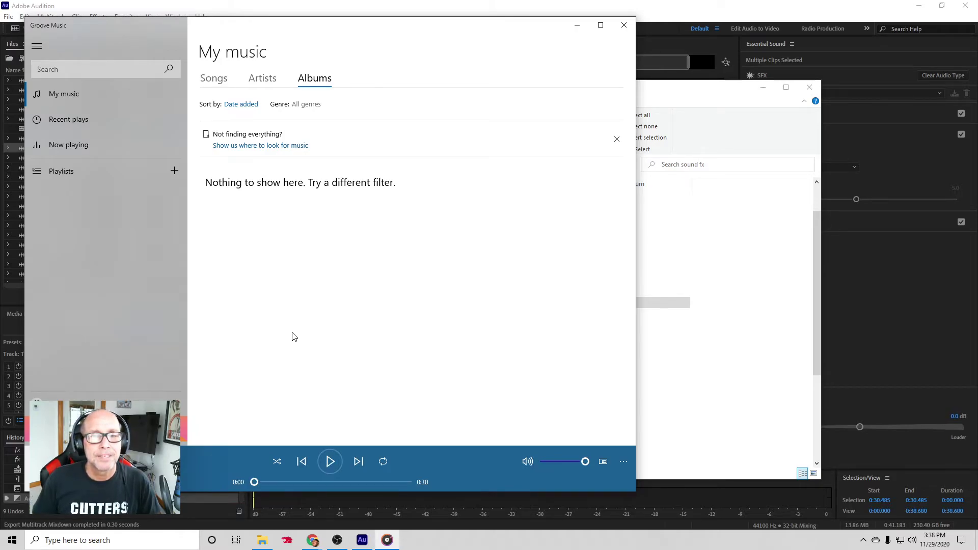
pyautogui.click(621, 30)
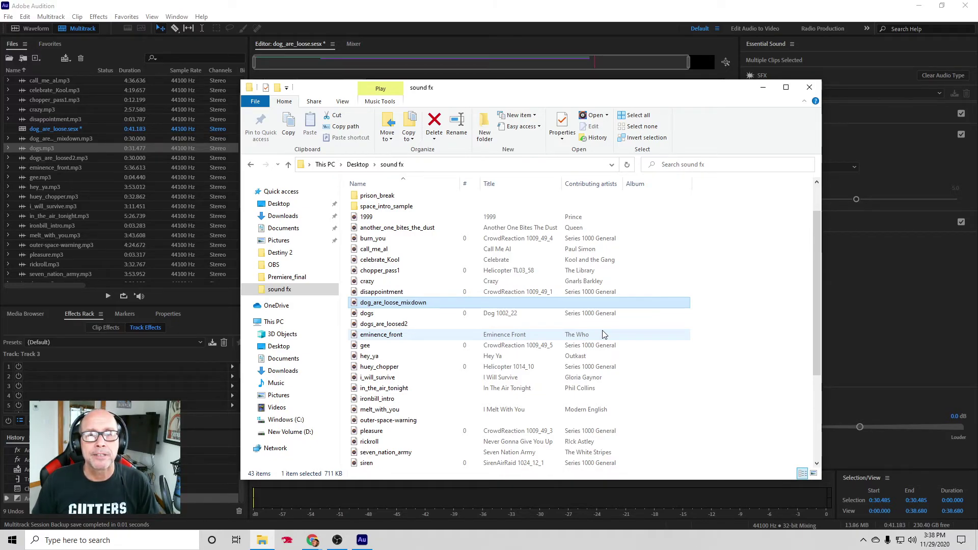
# Step: Play space_intro_sample_mixdown from the sound fx folder, varying the playback volume, and return to Adobe Audition
pyautogui.scroll(-2, 451, 276)
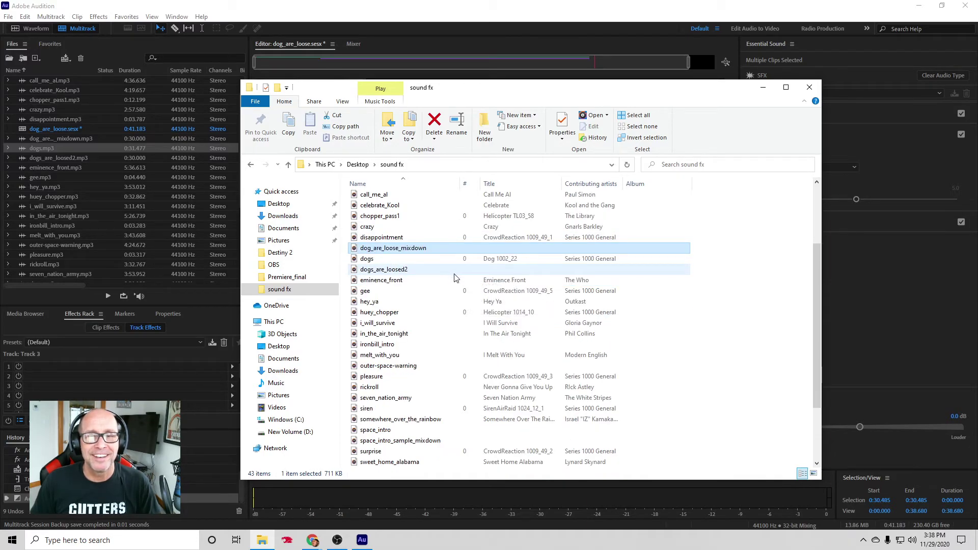
pyautogui.scroll(-2, 446, 291)
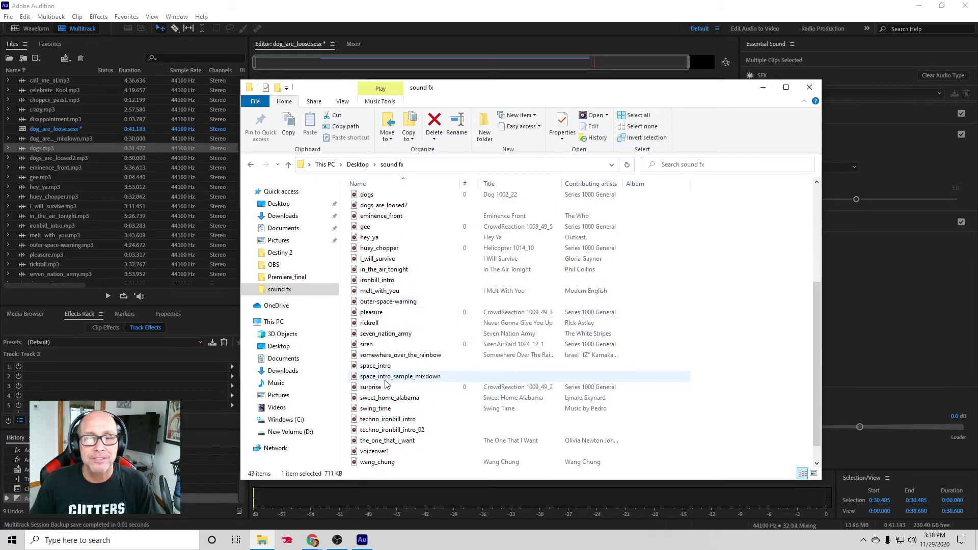
pyautogui.doubleClick(353, 377)
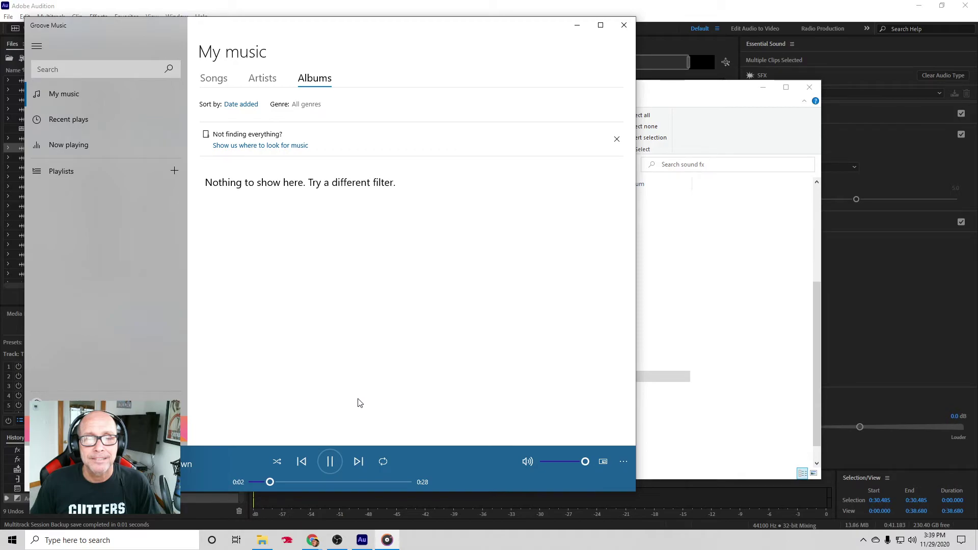
pyautogui.moveTo(572, 461); pyautogui.dragTo(560, 464)
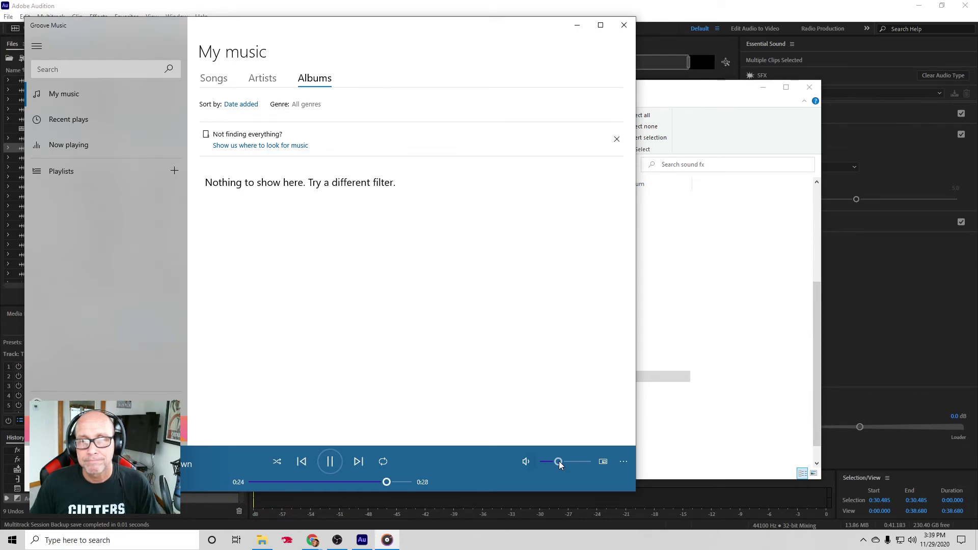
pyautogui.moveTo(559, 465); pyautogui.dragTo(585, 463)
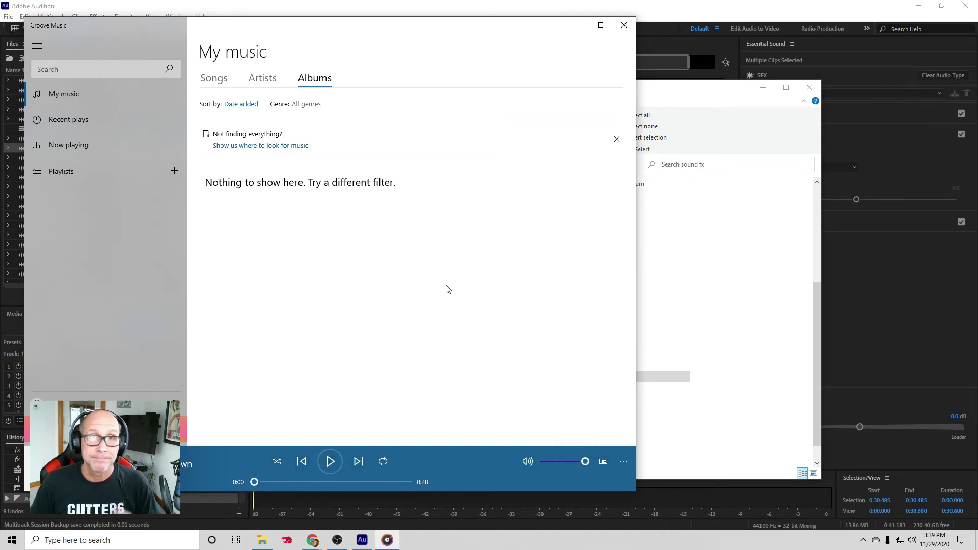
pyautogui.click(625, 25)
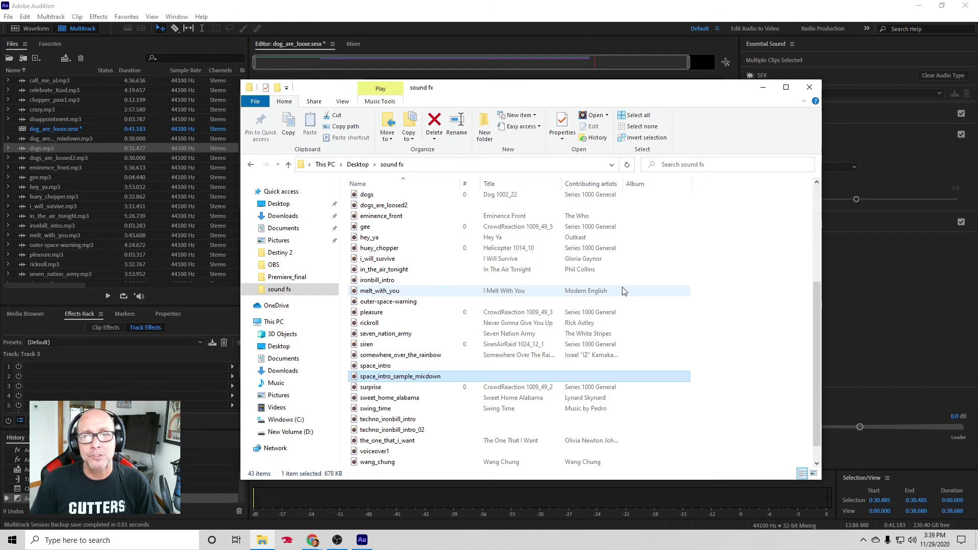
pyautogui.click(763, 87)
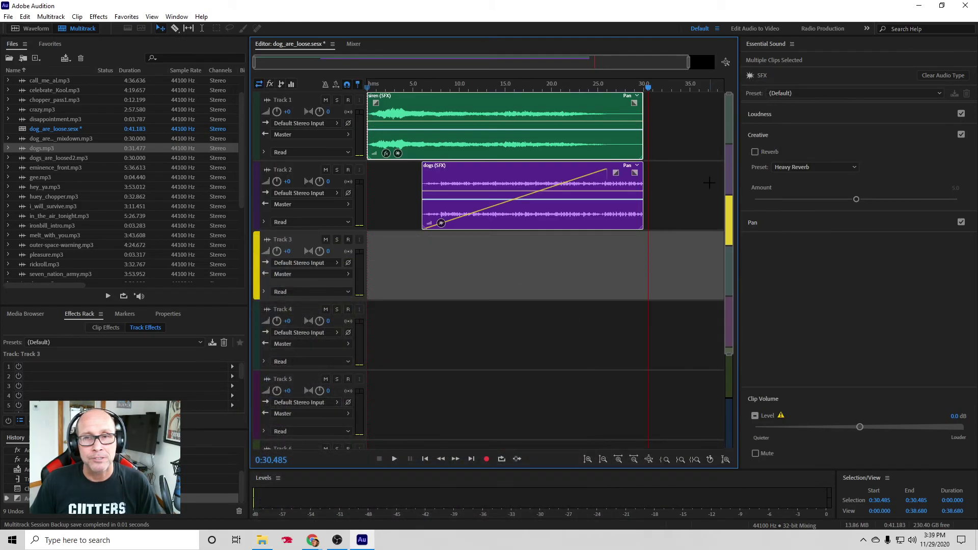